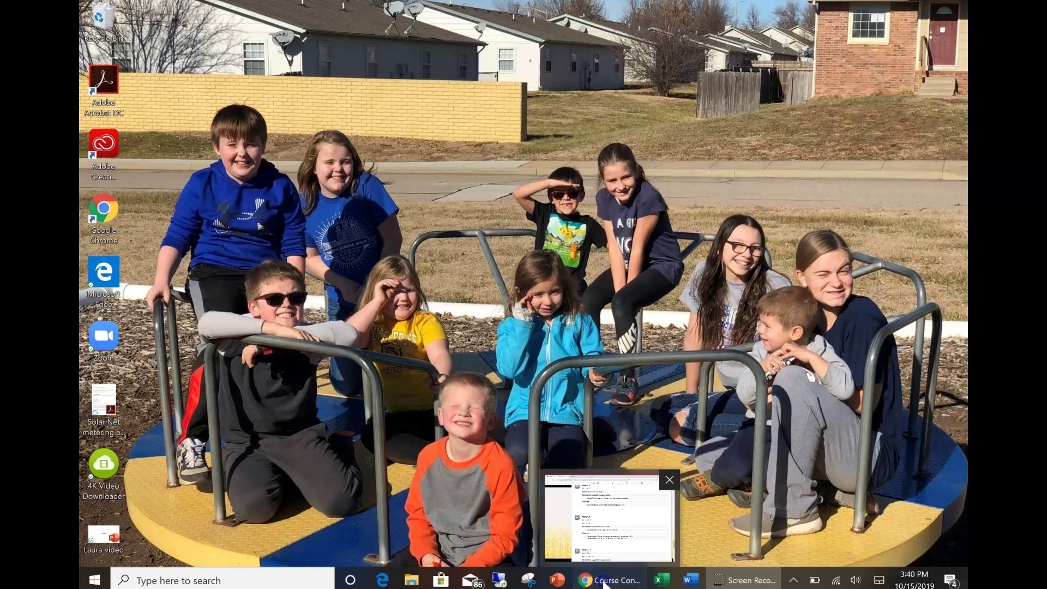
Download ExcelModule1Project1.xlsx from the Module 9 page in Blackboard Learn and open it in Excel
left_click(605, 583)
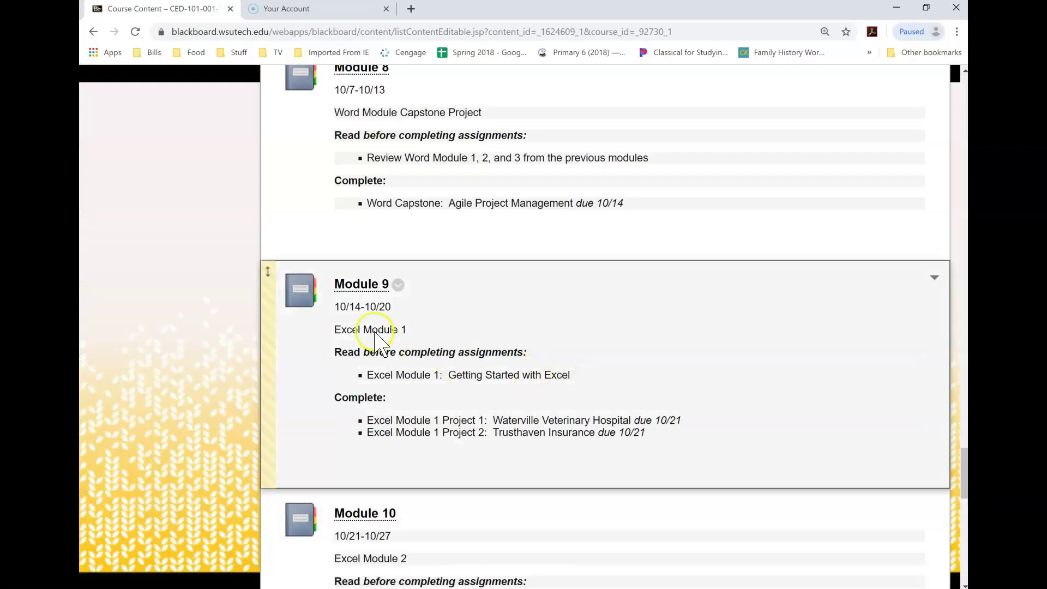
left_click(357, 287)
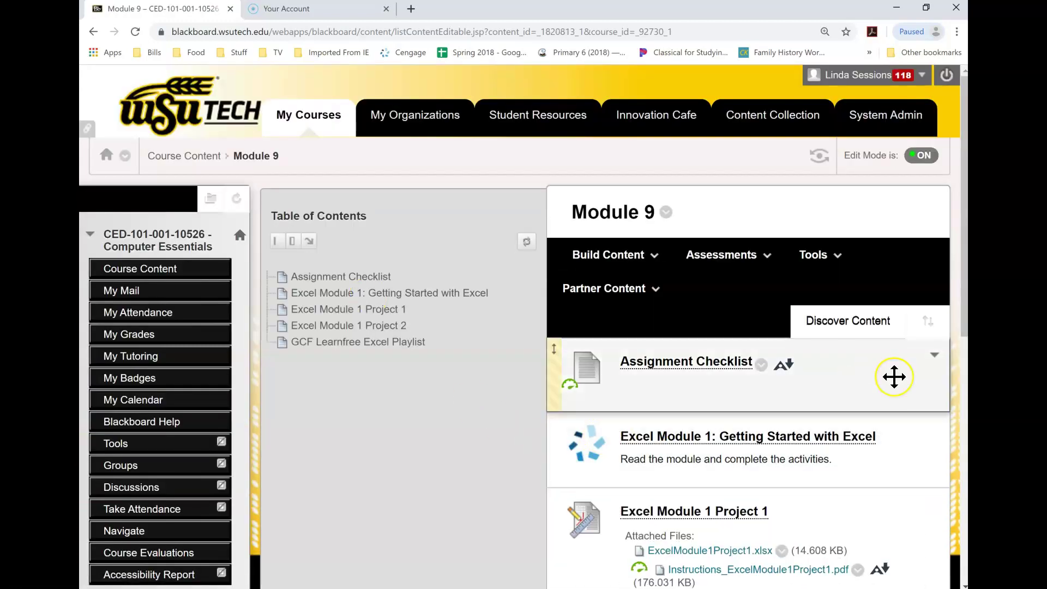
scroll(894, 376, "down", 5)
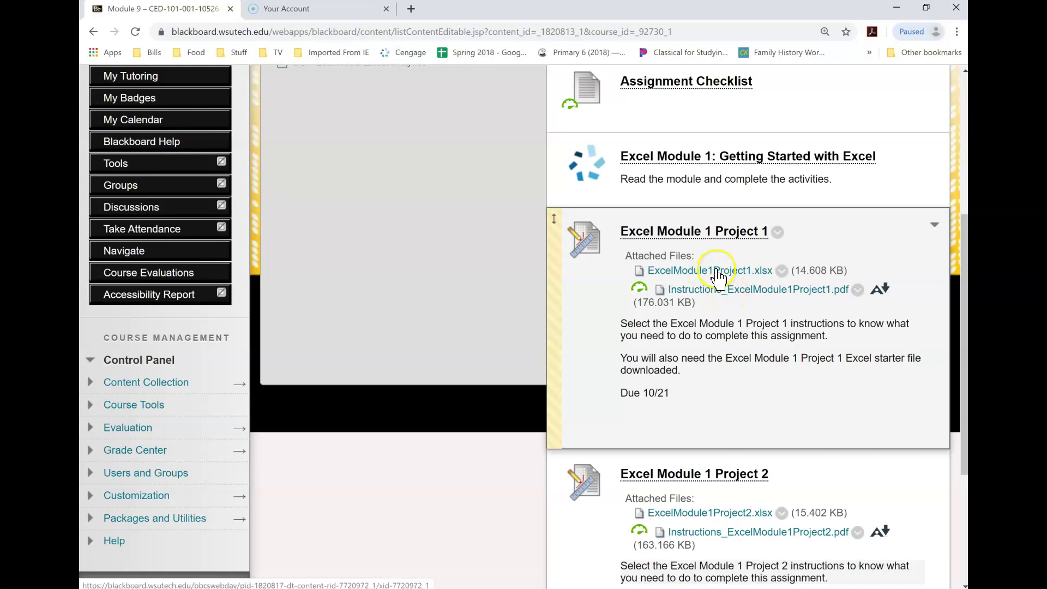
left_click(718, 273)
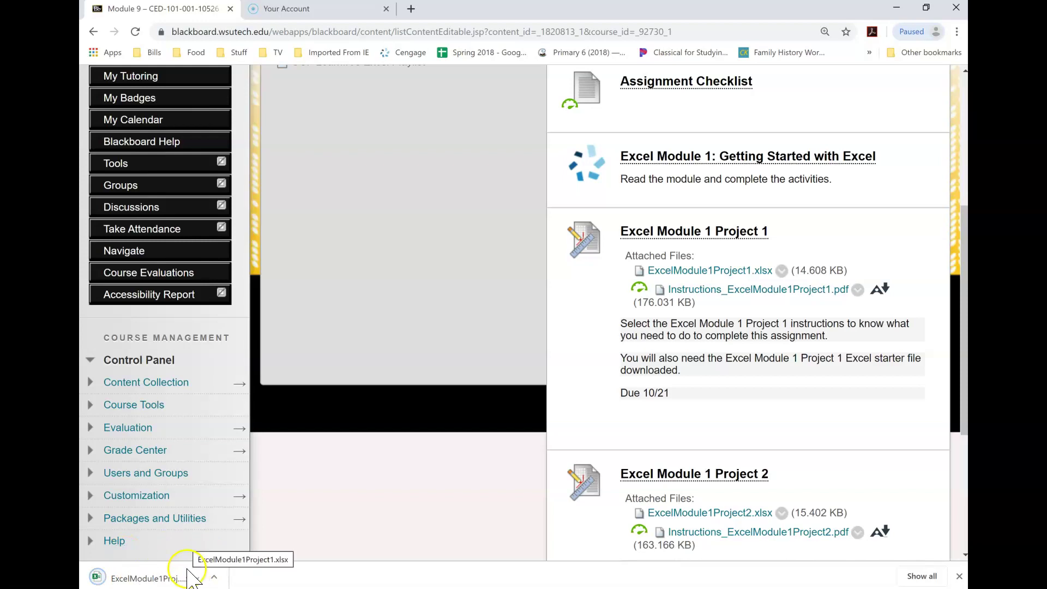
left_click(188, 578)
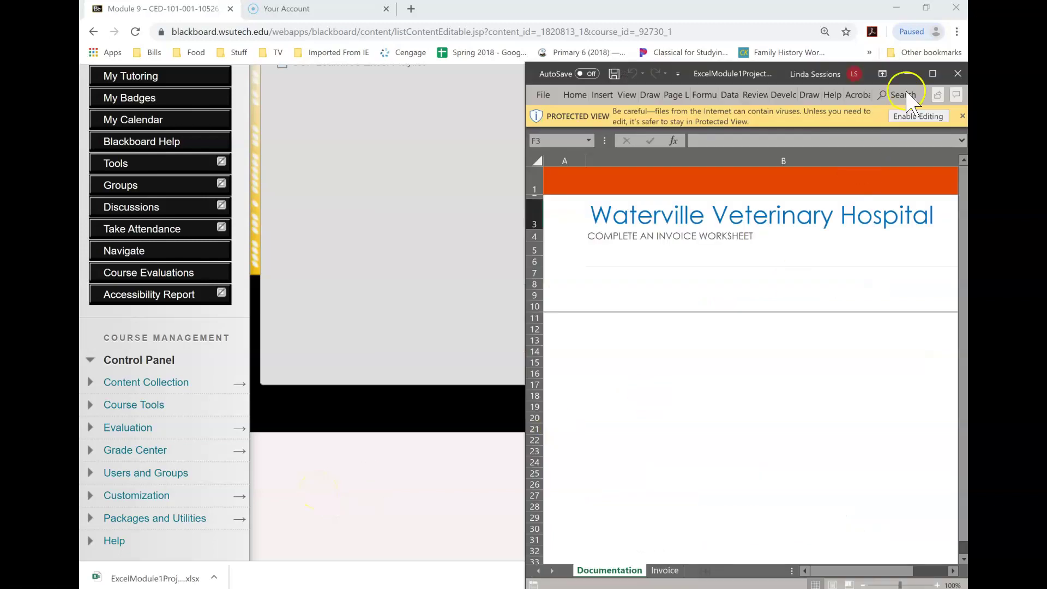
Maximize the Excel window and enable editing of ExcelModule1Project1.xlsx out of Protected View
left_click(932, 74)
key("super+Up")
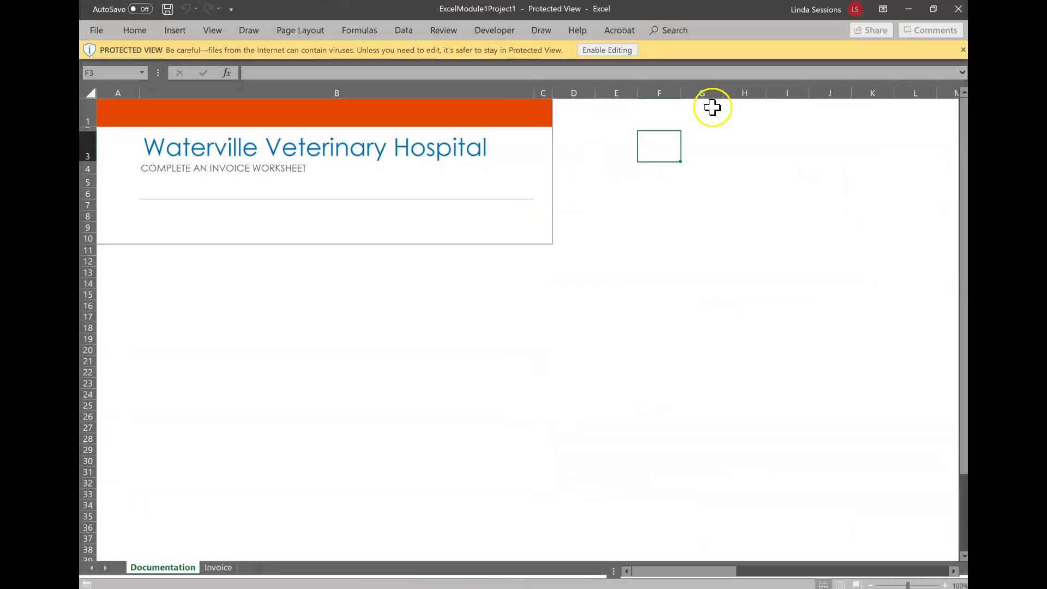
left_click(593, 49)
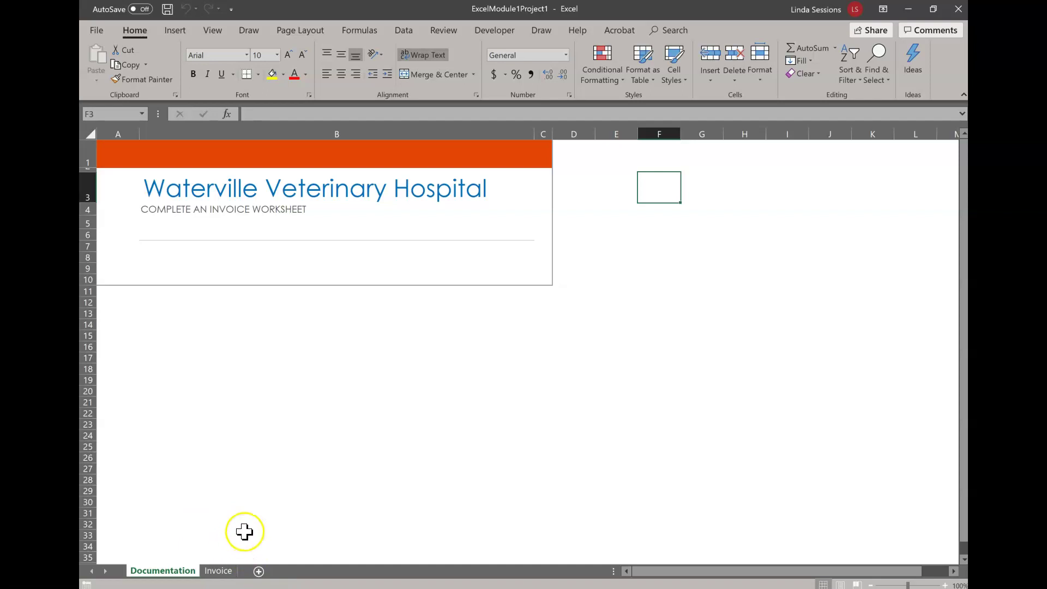
Show the Invoice sheet's Service Charges table, glancing at the Insert ribbon before returning to Home
left_click(211, 572)
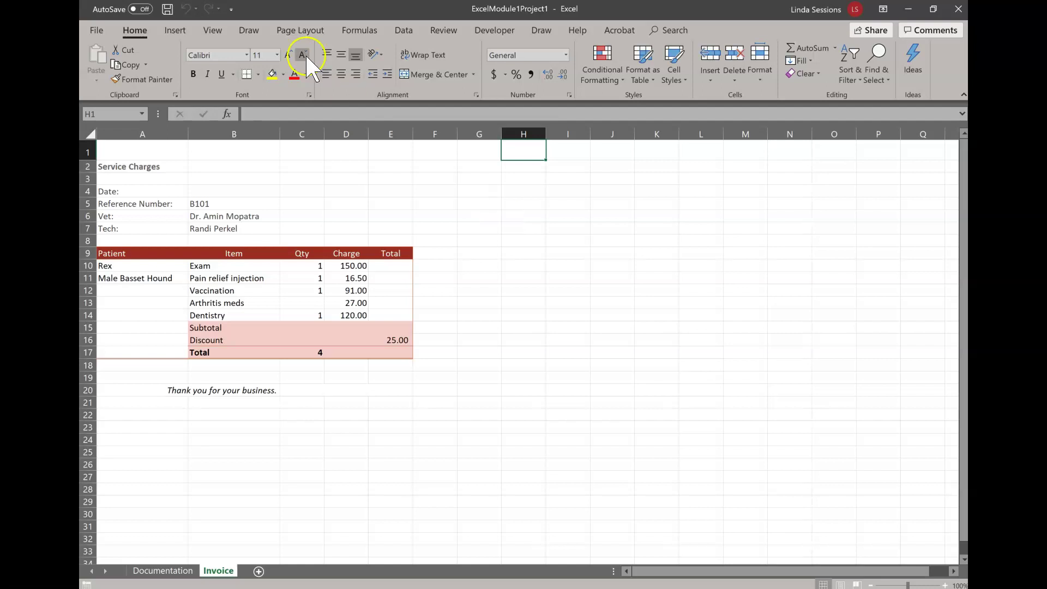
left_click(173, 31)
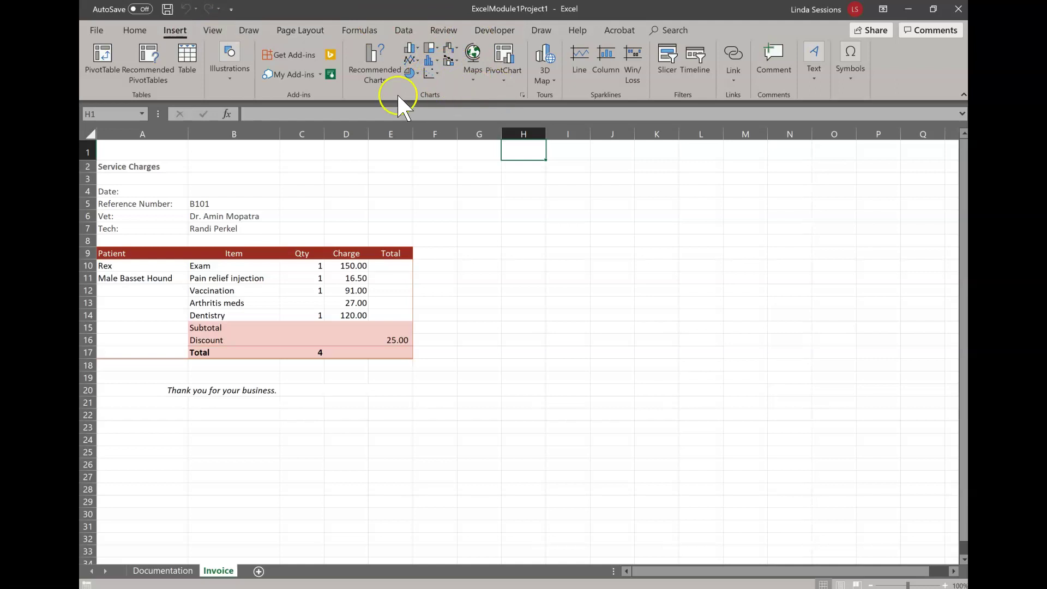
left_click(135, 31)
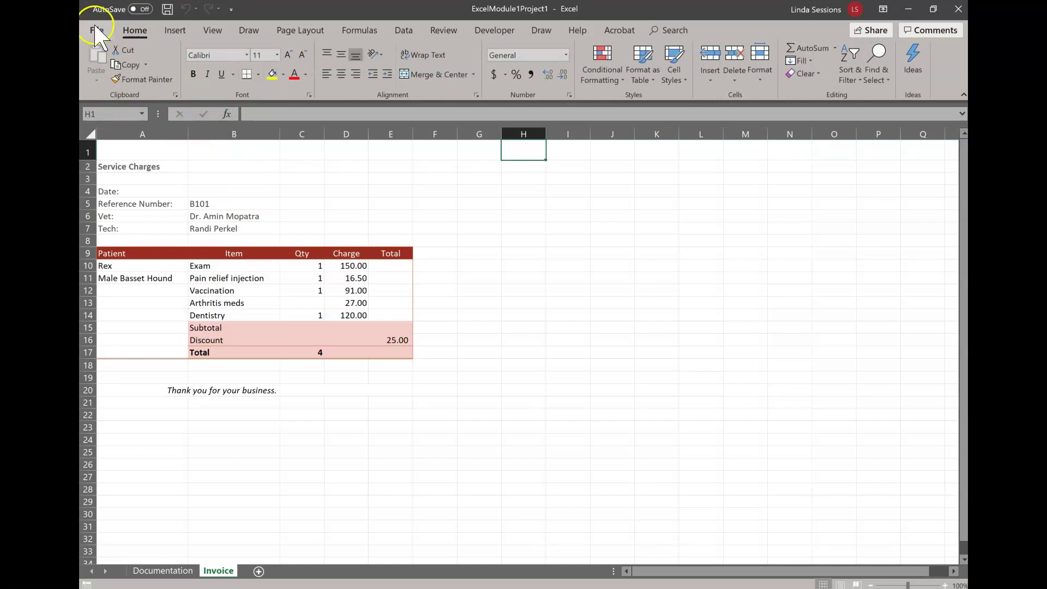
View the Backstage Info page for ExcelModule1Project1, then leave it
left_click(96, 29)
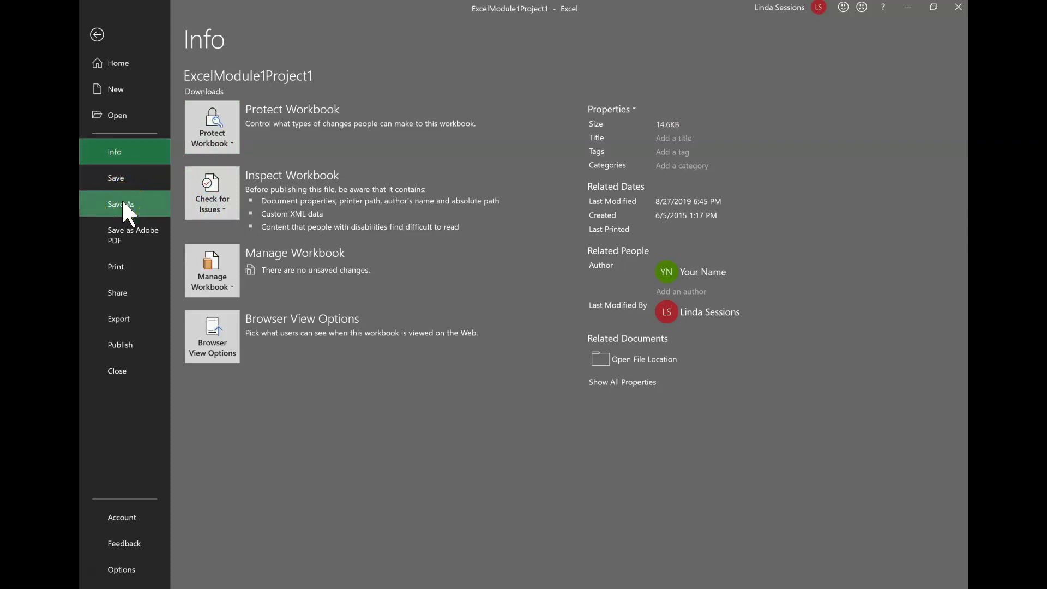
left_click(92, 40)
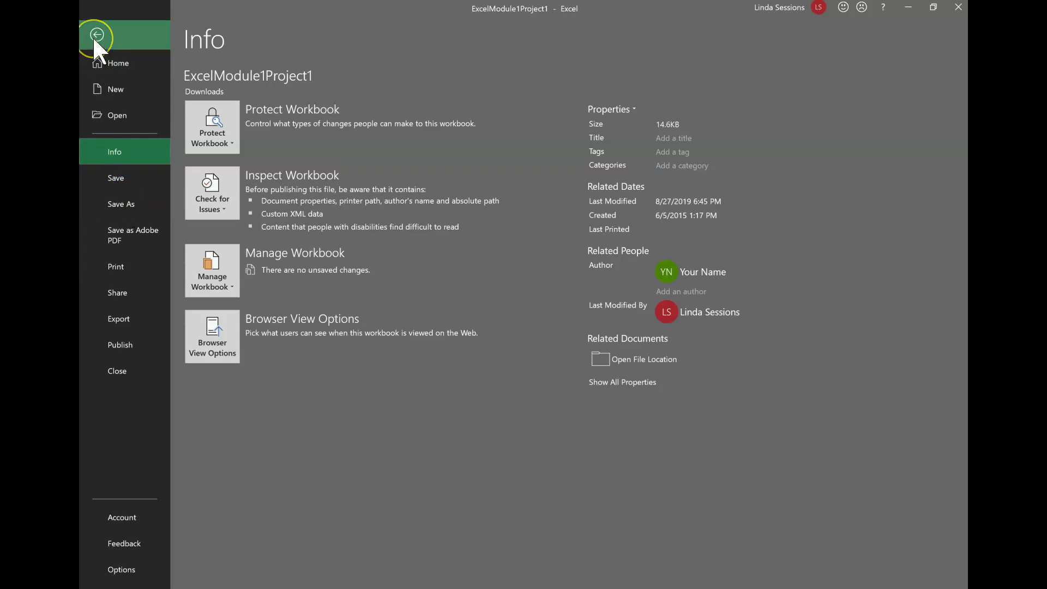
Return to the Invoice sheet, jump across row 1 and come back to cell A1
left_click(95, 37)
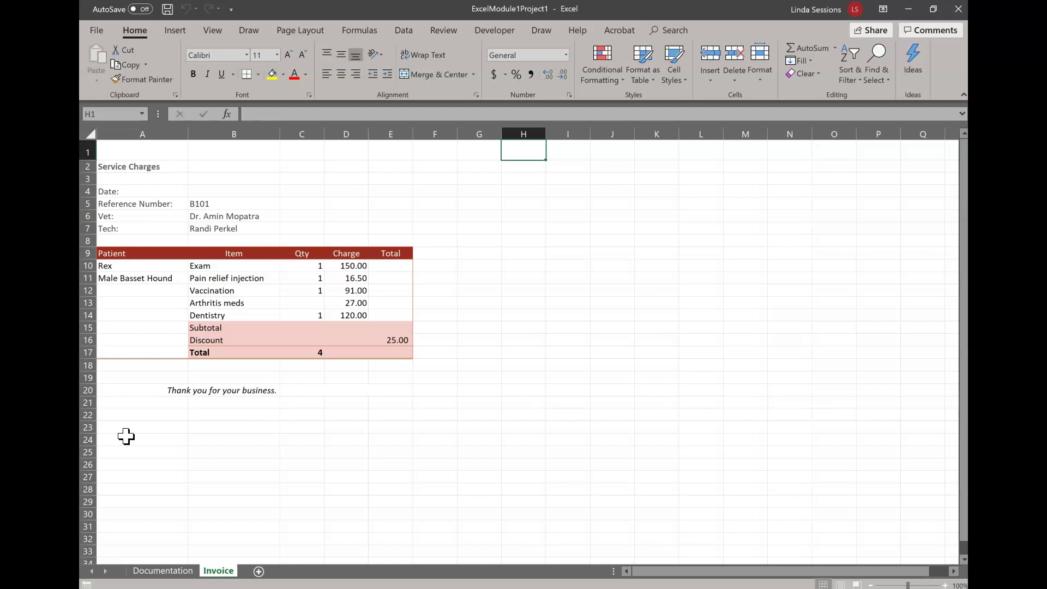
key("Right")
key("Right")
key("Right")
key("Right")
key("Right")
key("Right")
key("Right")
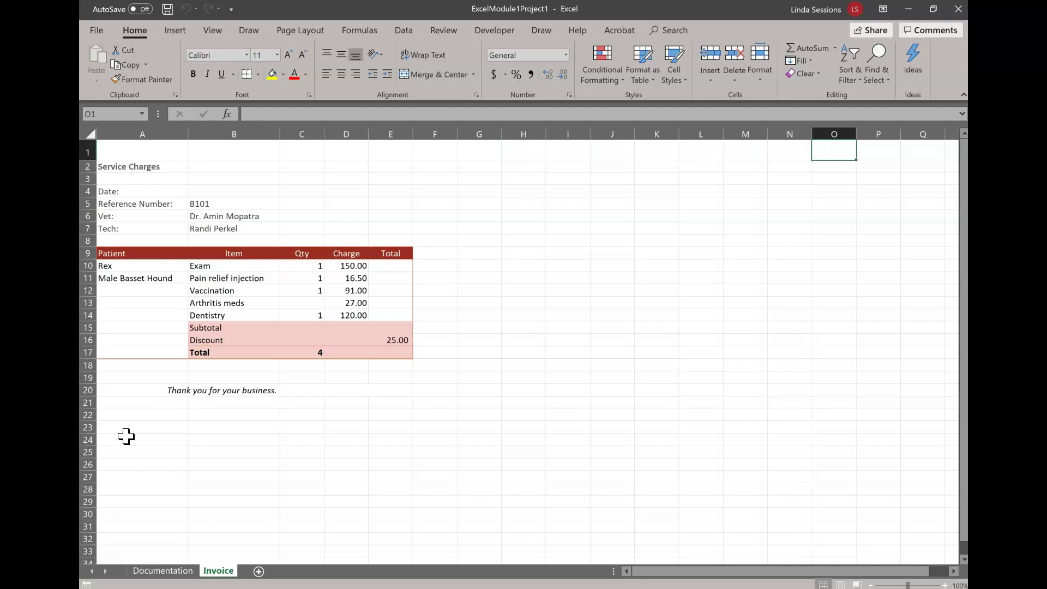
key("Right")
key("Right")
key("Right")
key("Right")
key("Right")
key("Right")
key("Right")
key("Right")
key("Right")
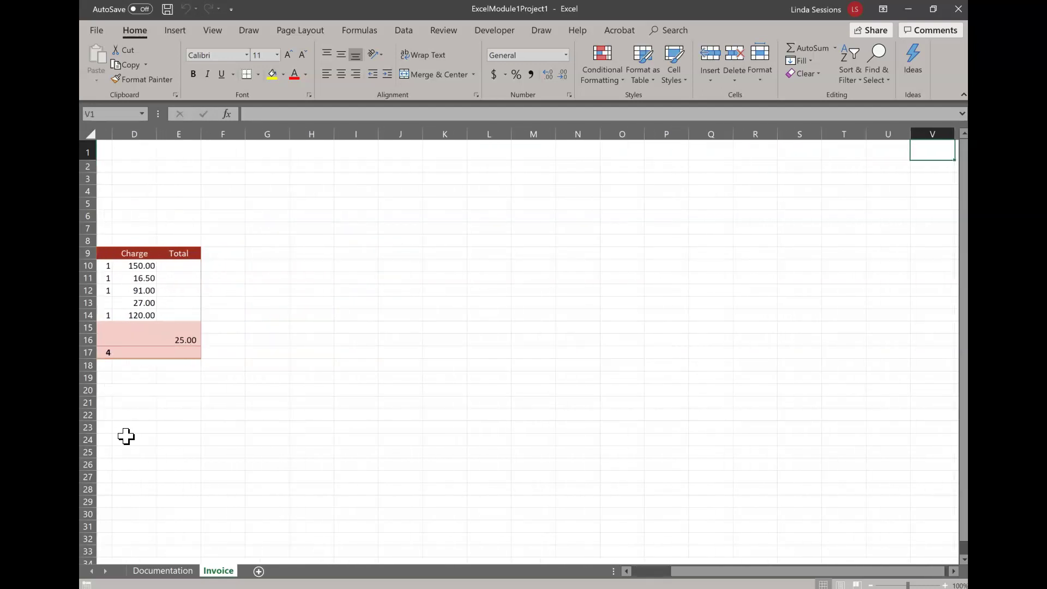
key("Right")
key("Right")
key("Right")
key("Right")
key("Right")
key("Right")
key("Right")
key("Right")
key("Right")
key("Right")
key("Right")
key("Right")
key("Right")
key("Right")
key("Right")
key("Right")
key("Right")
key("Right")
key("Right")
key("Right")
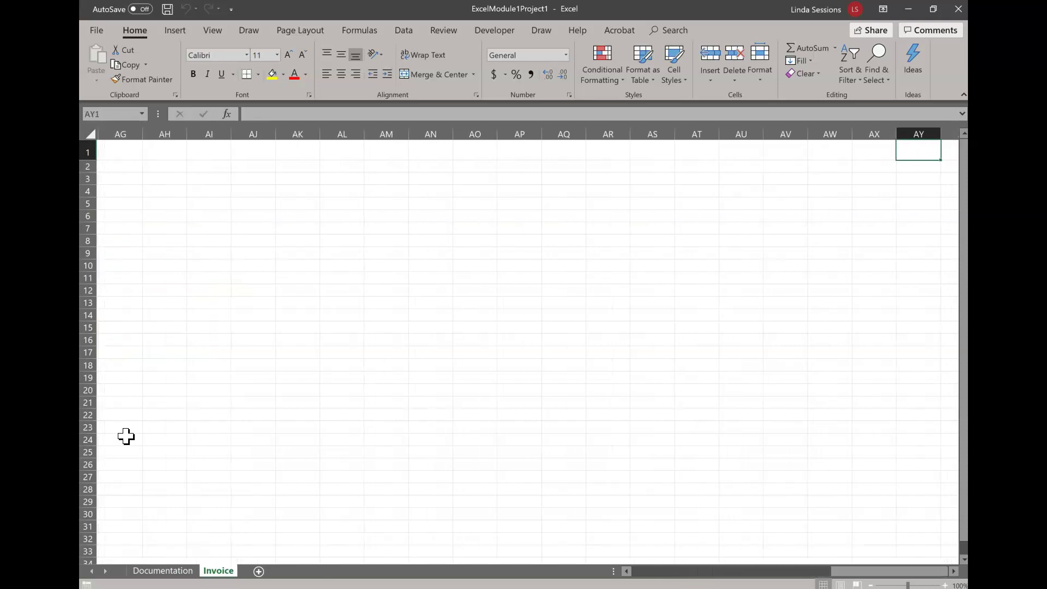
key("Right")
key("Right")
key("Right")
key("Right")
key("Right")
key("Right")
key("Right")
key("Right")
key("Right")
key("Right")
key("Right")
key("Right")
key("Right")
key("Right")
key("Right")
key("Right")
key("Right")
key("Right")
key("Right")
key("Right")
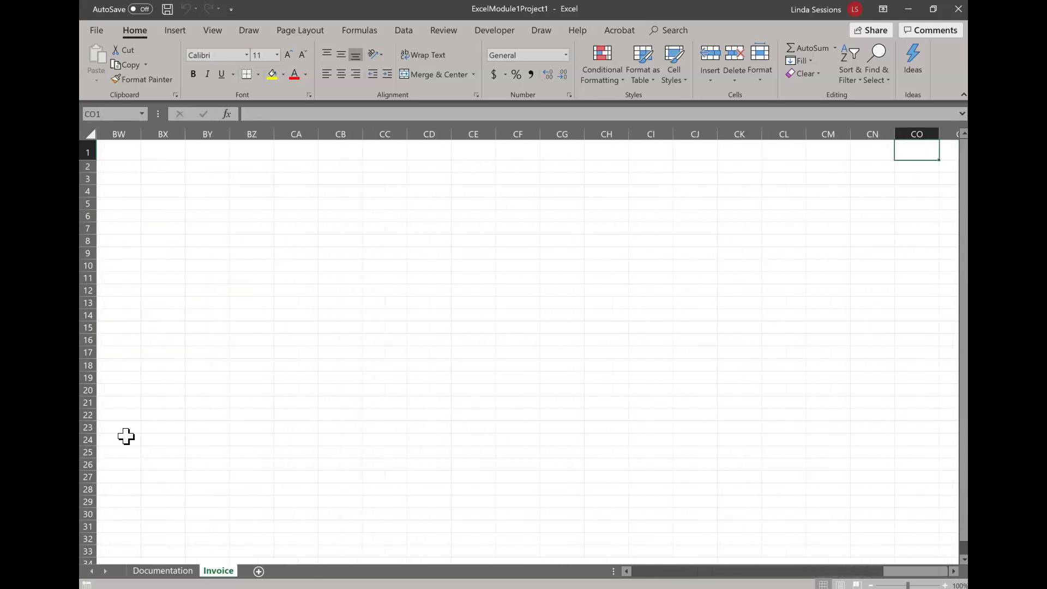
key("Right")
key("Right")
key("Right")
key("Right")
key("Right")
key("Right")
key("Right")
key("Right")
key("Right")
key("Right")
key("Right")
key("Right")
key("Right")
key("Right")
key("Right")
key("Right")
key("Right")
key("Right")
key("Right")
key("Right")
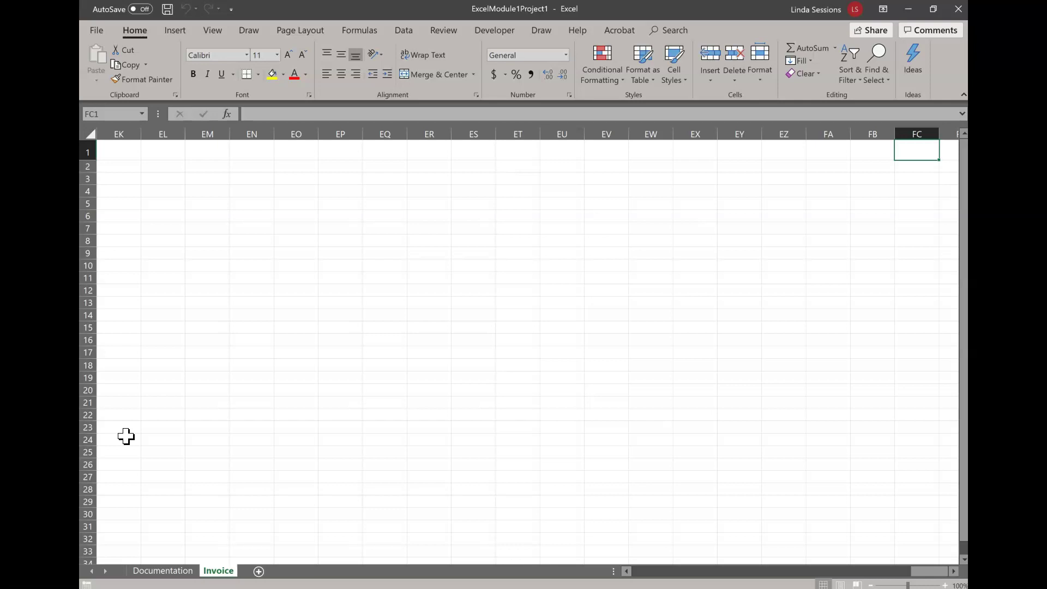
key("Left")
key("Left")
key("Left")
key("Left")
key("Left")
key("Left")
key("Left")
key("Left")
key("Left")
key("Left")
key("Left")
key("Left")
key("Left")
key("Left")
key("Left")
key("Left")
key("Left")
key("Left")
key("Left")
key("Left")
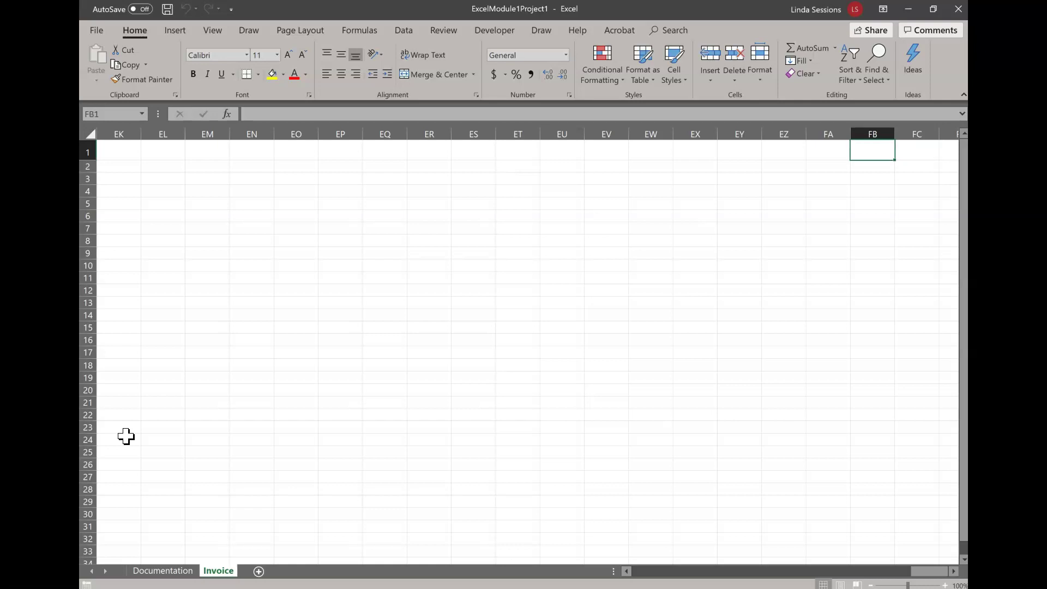
key("Left")
key("Left")
key("Left")
key("Left")
key("Left")
key("Left")
key("Left")
key("Left")
key("Left")
key("Left")
key("Left")
key("Left")
key("Left")
key("Left")
key("Left")
key("Left")
key("Left")
key("Left")
key("Left")
key("Left")
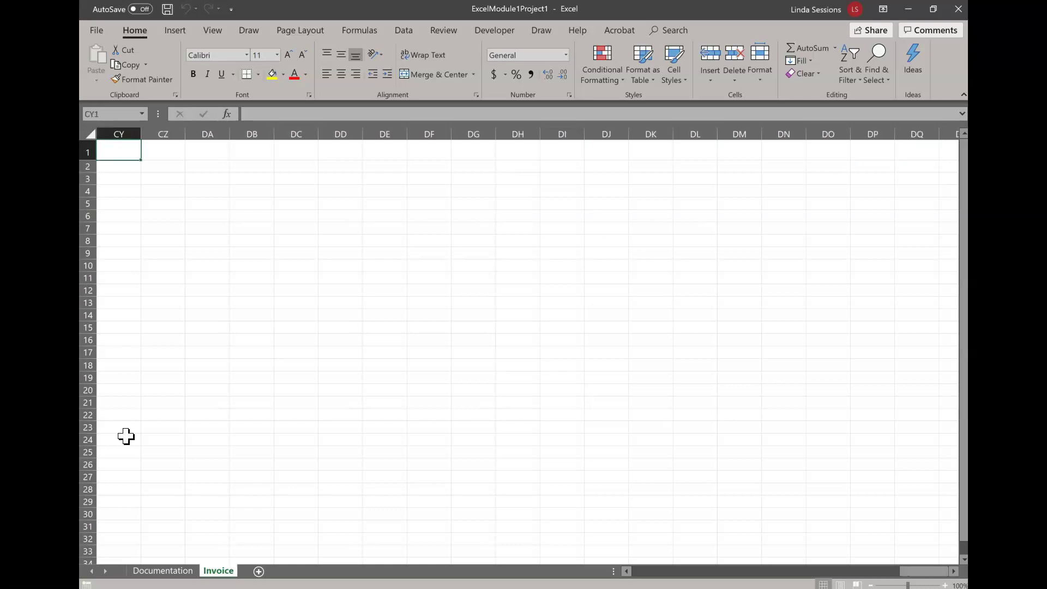
key("Left")
key("Left")
key("Left")
key("Left")
key("Left")
key("Left")
key("Left")
key("Left")
key("Left")
key("Left")
key("Left")
key("Left")
key("Left")
key("Left")
key("Left")
key("Left")
key("Left")
key("Left")
key("Left")
key("Left")
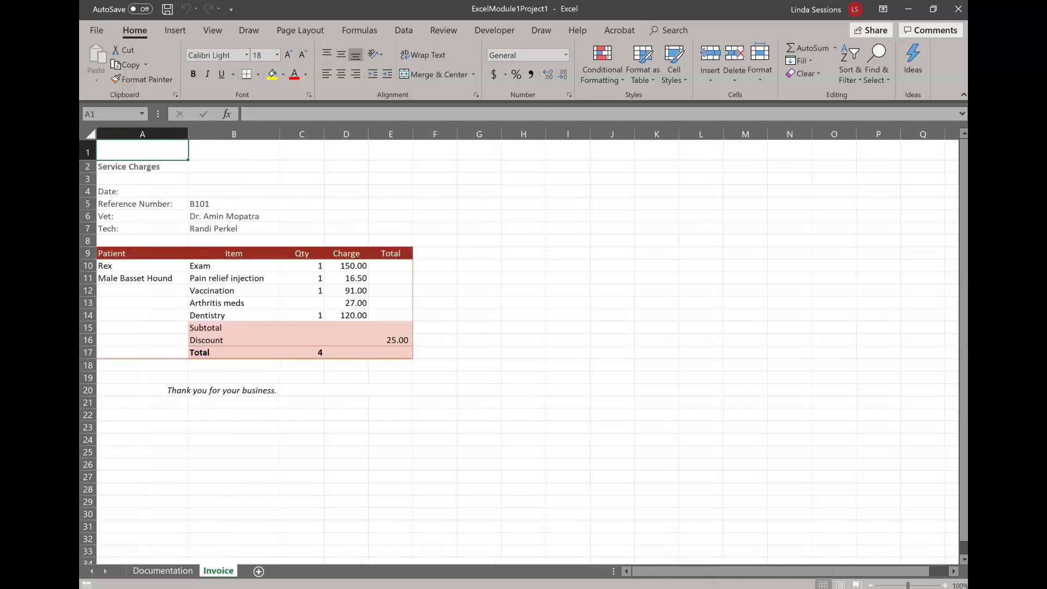
left_click(107, 142)
left_click(230, 155)
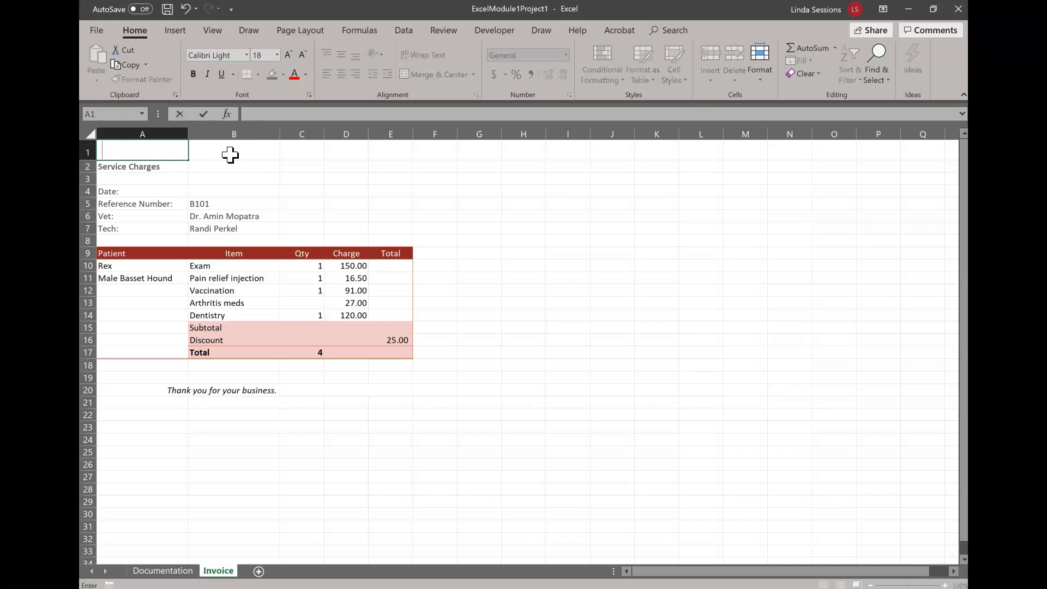
left_click(215, 134)
left_click(216, 153)
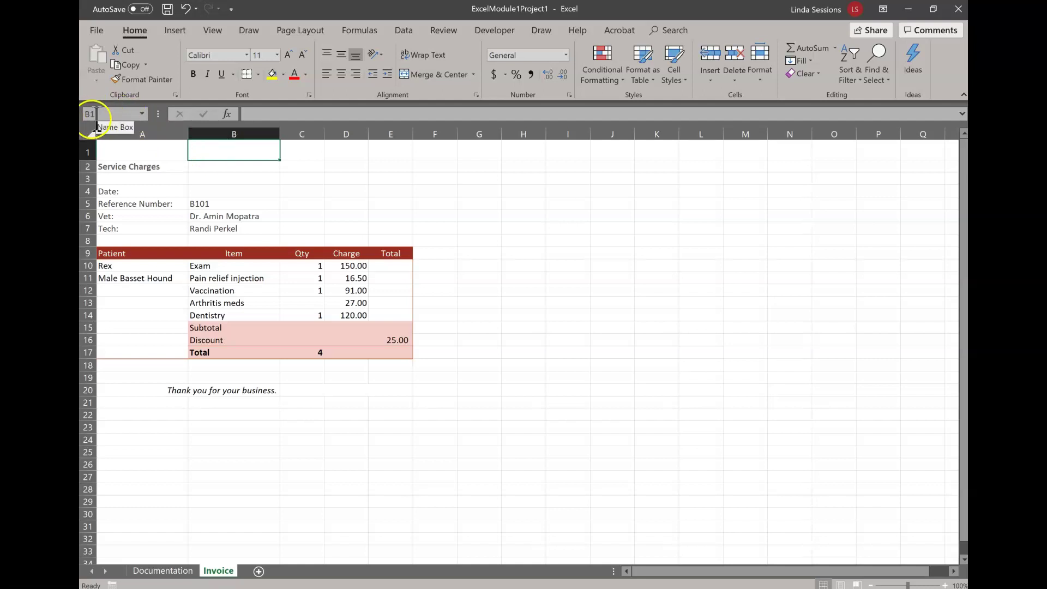
left_click(452, 201)
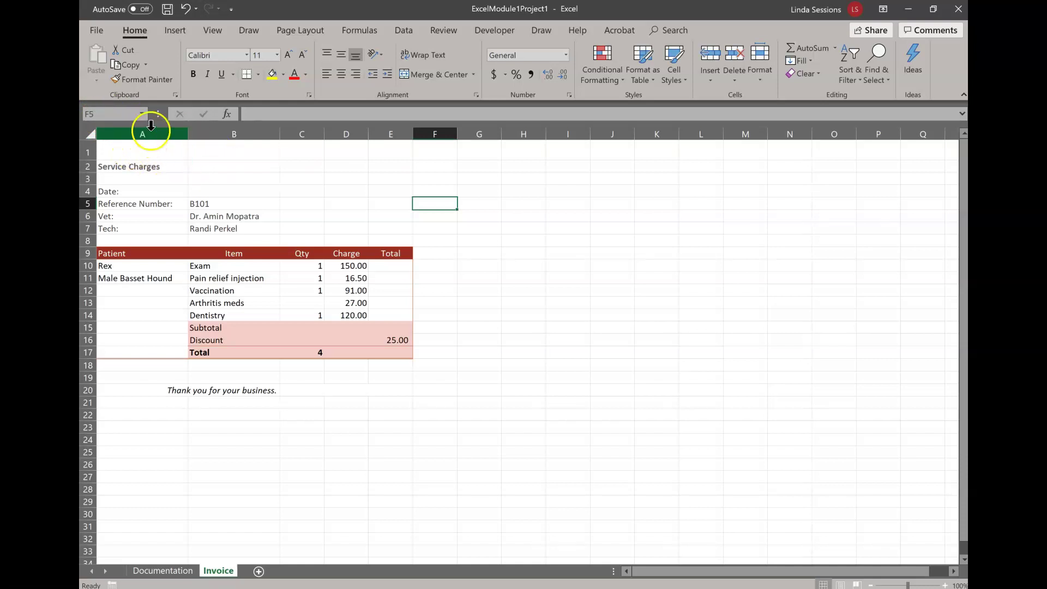
left_click(133, 165)
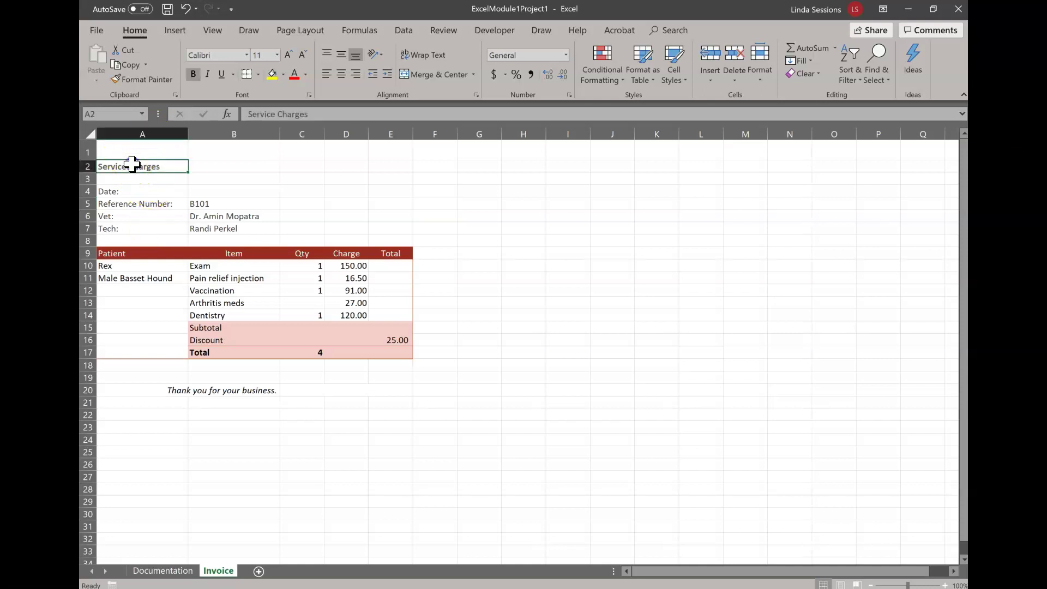
Undo the stray 'L' typed into cell A1 so it is empty, then select B1's contents
left_click(205, 115)
left_click(145, 149)
type("L")
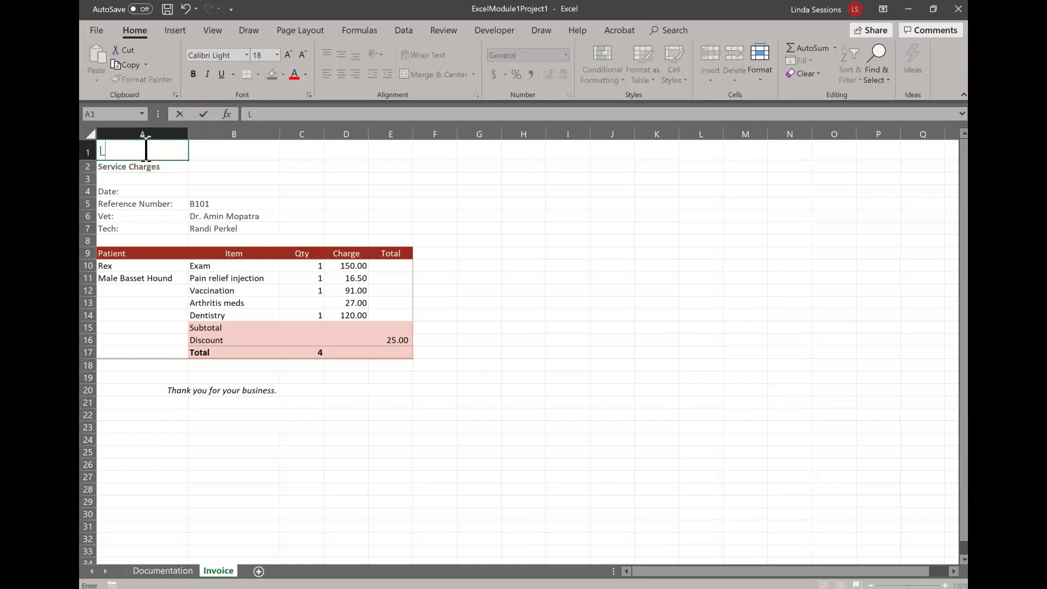
left_click(179, 114)
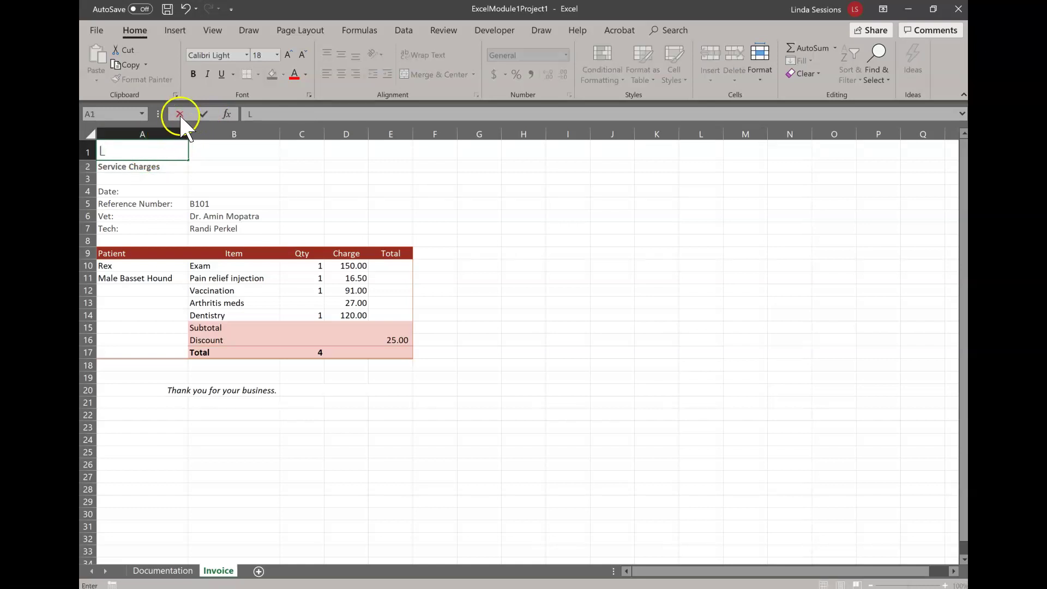
left_click(186, 9)
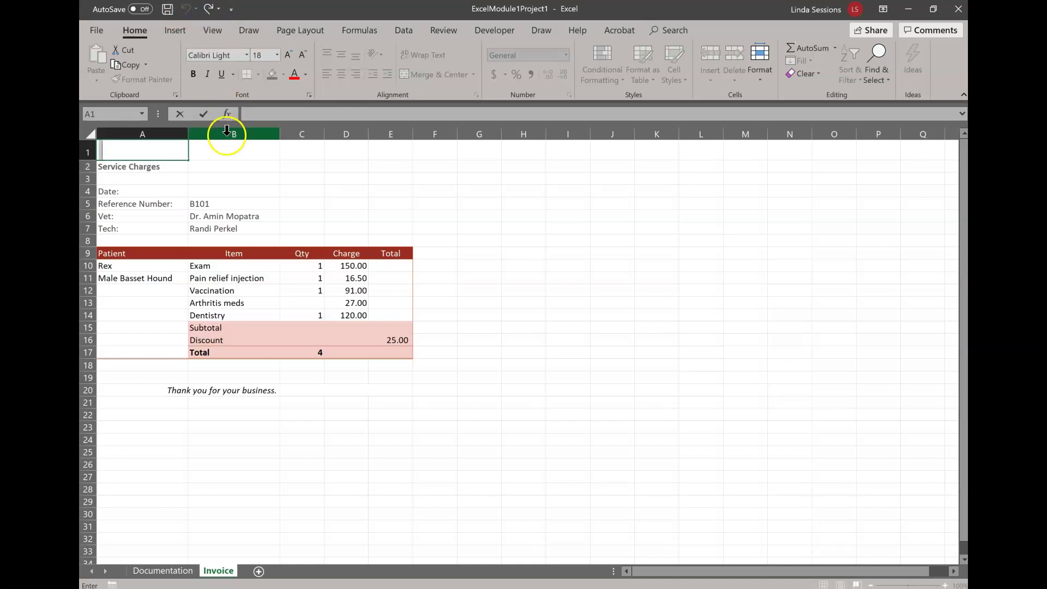
left_click(218, 153)
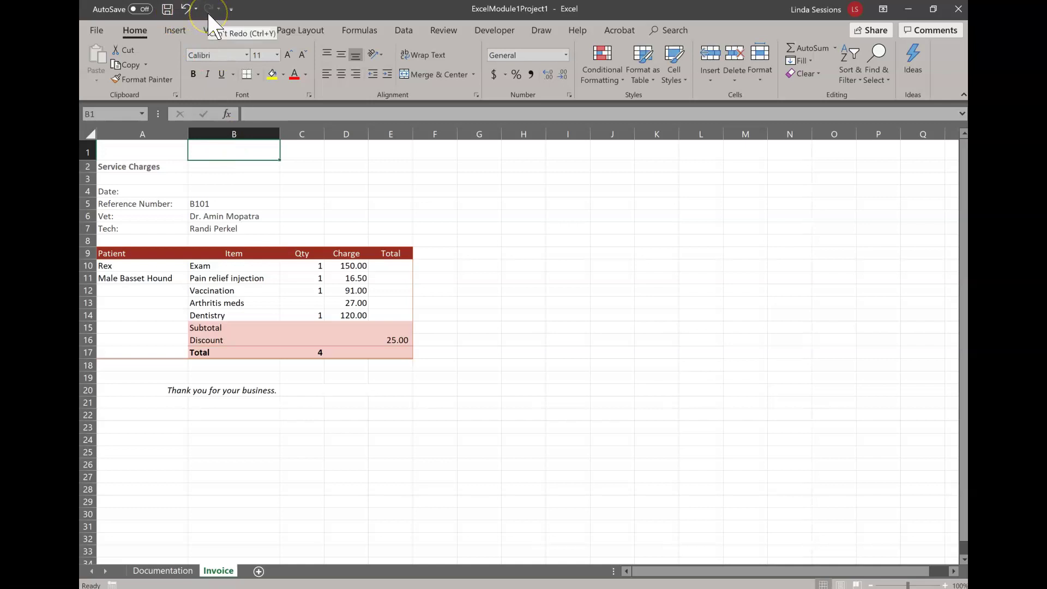
left_click(252, 113)
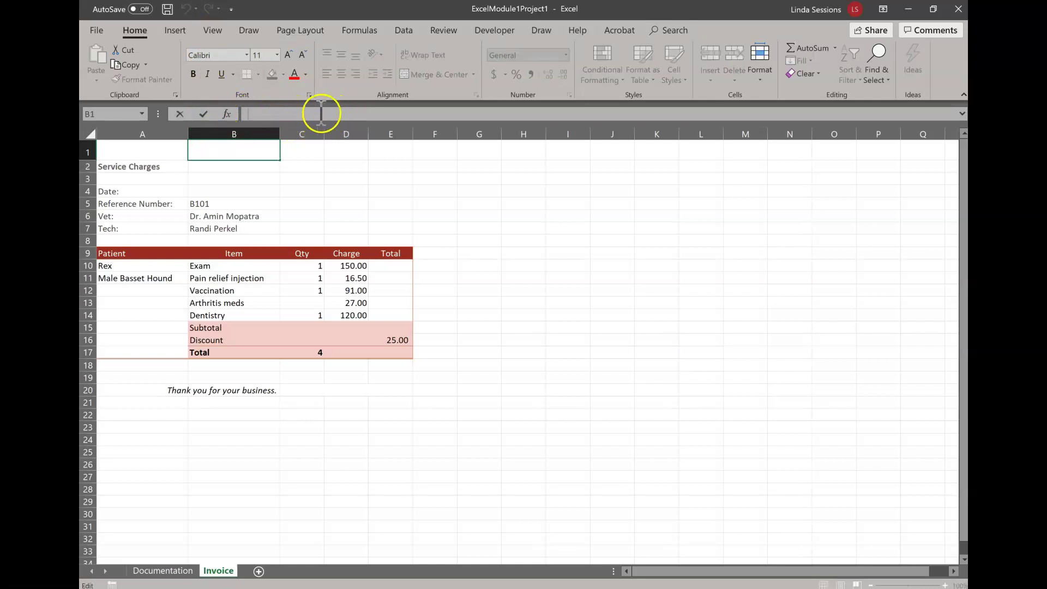
left_click(300, 113)
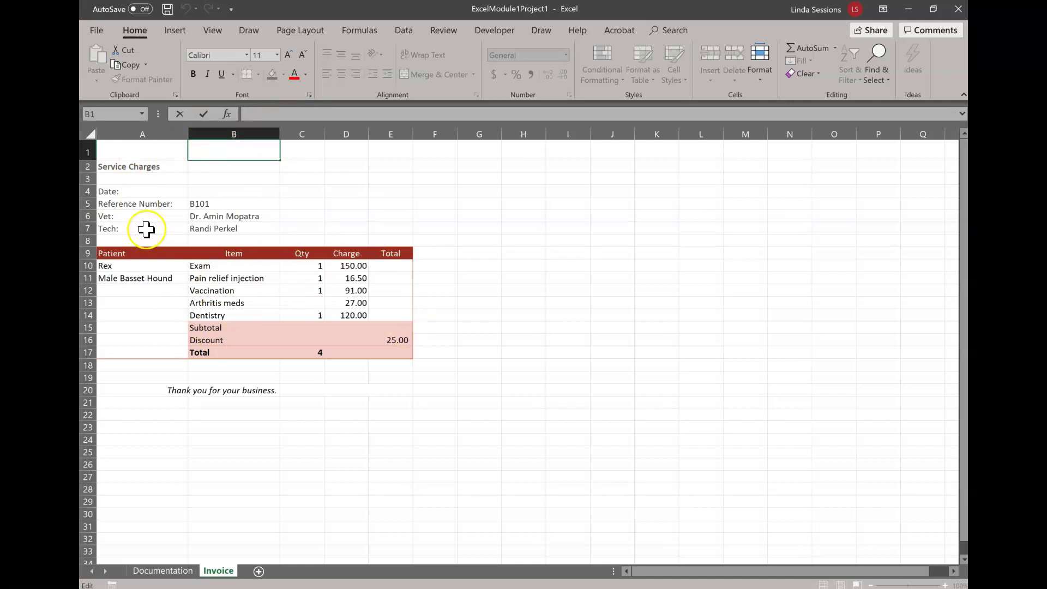
left_click(113, 167)
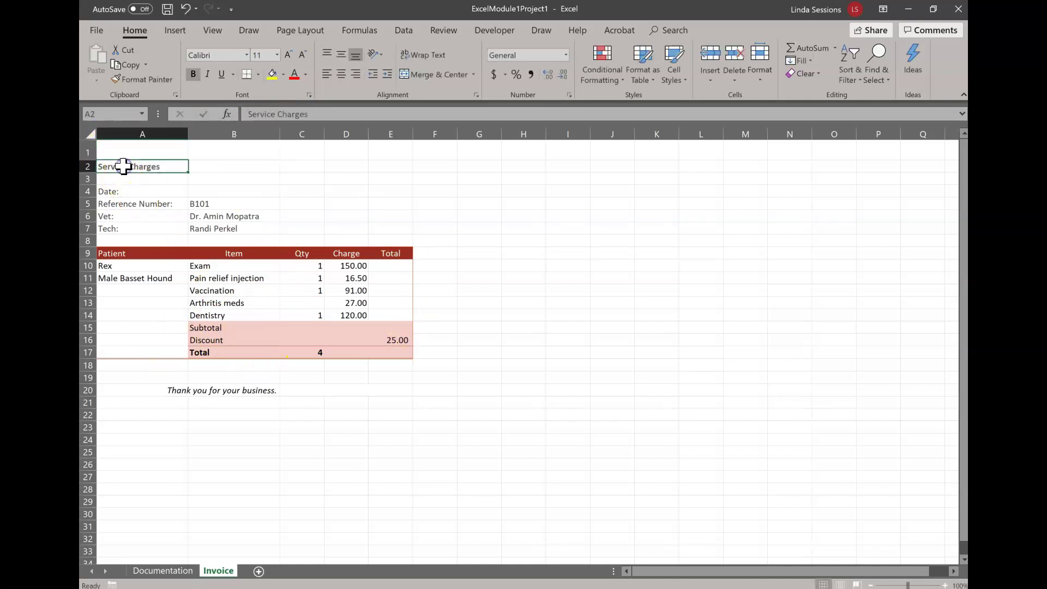
left_click(347, 277)
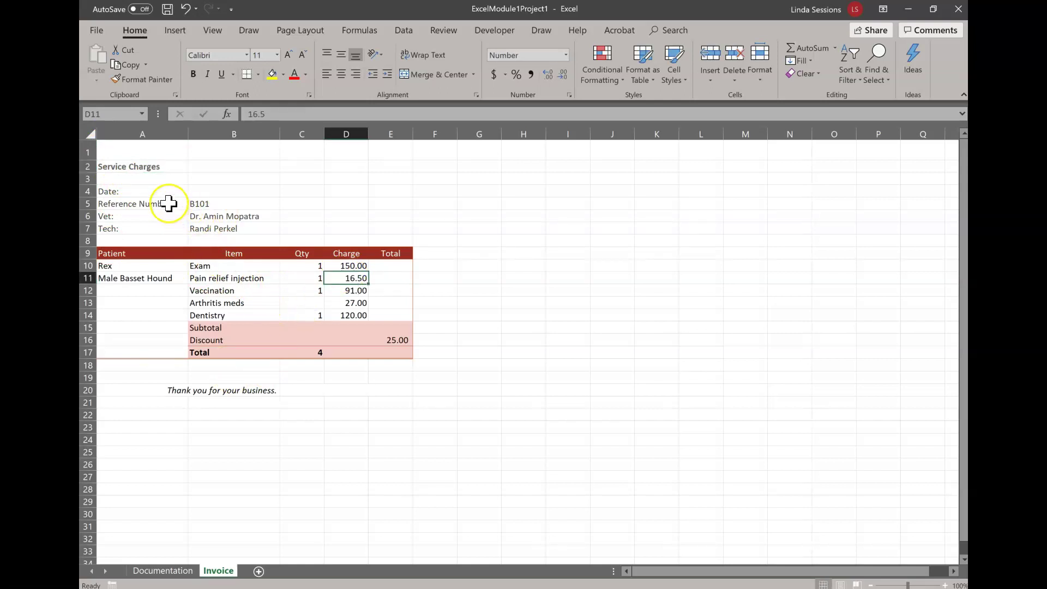
left_click(124, 133)
left_click(123, 146)
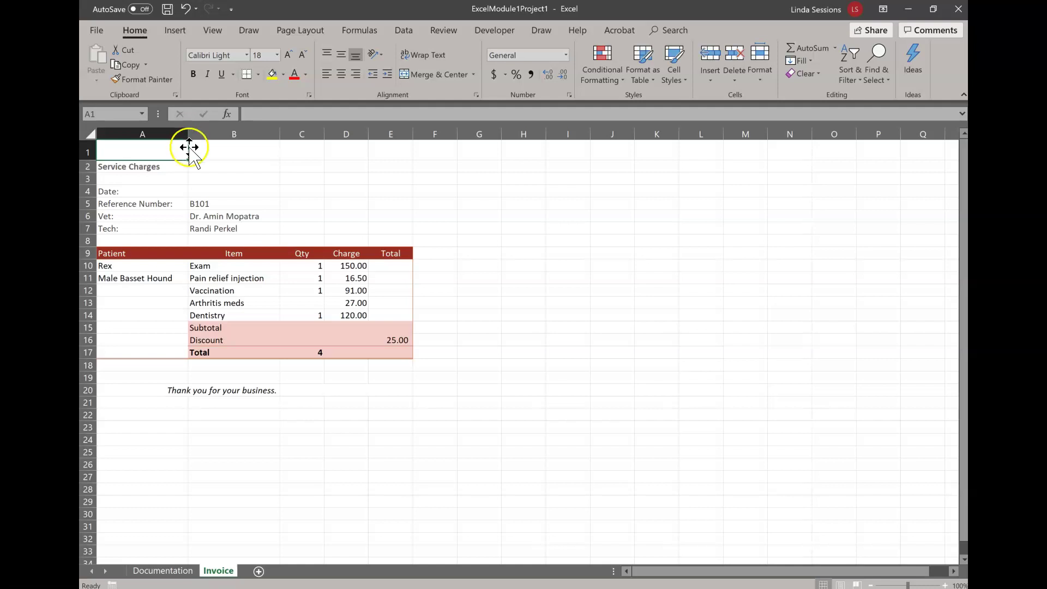
Enter 'Waterville Pet Clinic' as the title in cell A1
left_click(157, 149)
type("Waterv")
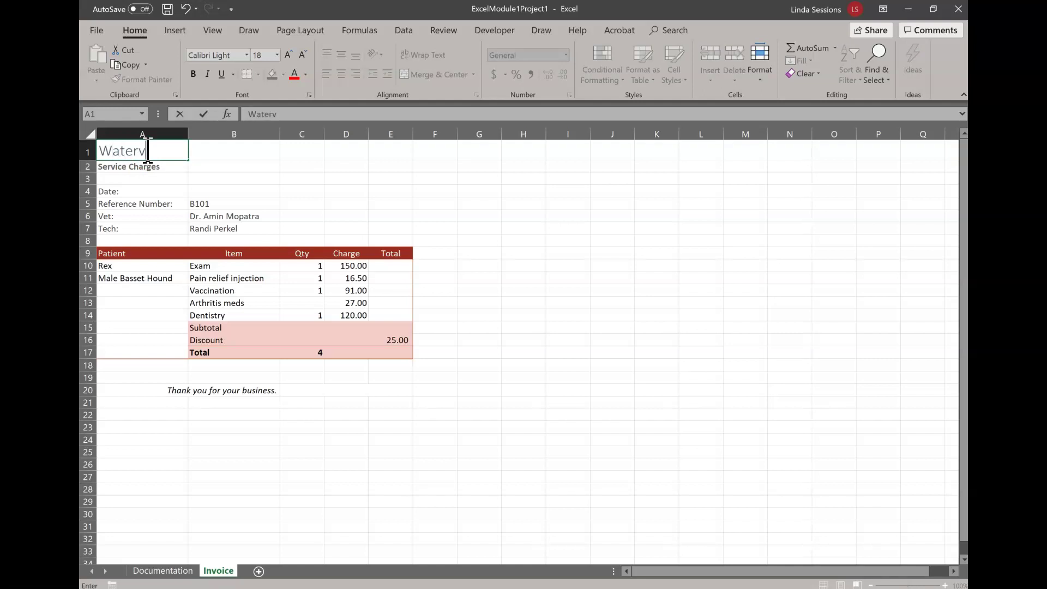
type("ille Pet Clinic")
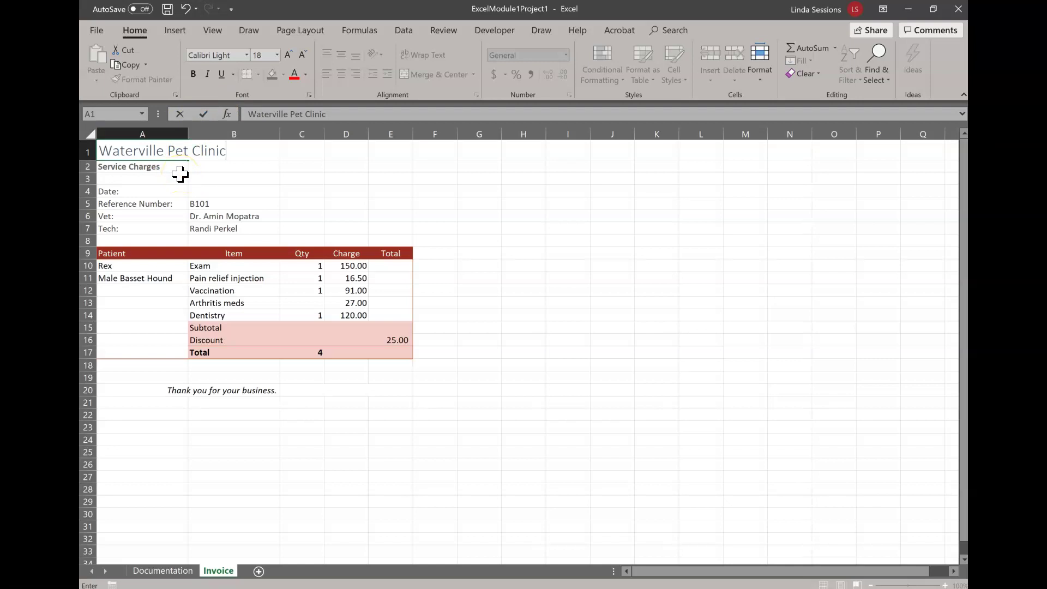
key("Return")
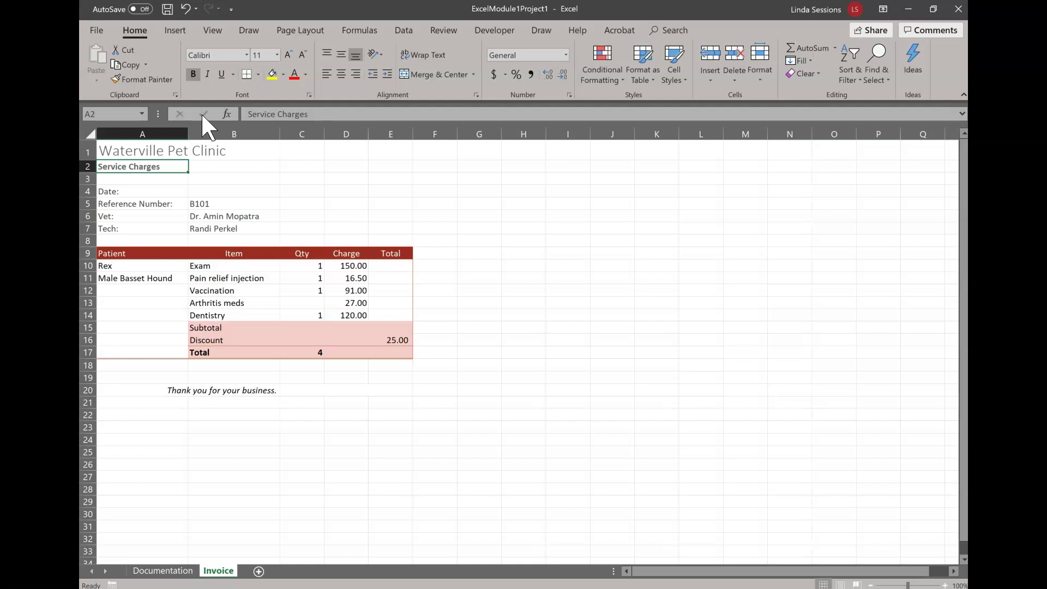
Enter the invoice date 5/12/21 in cell B4
left_click(235, 134)
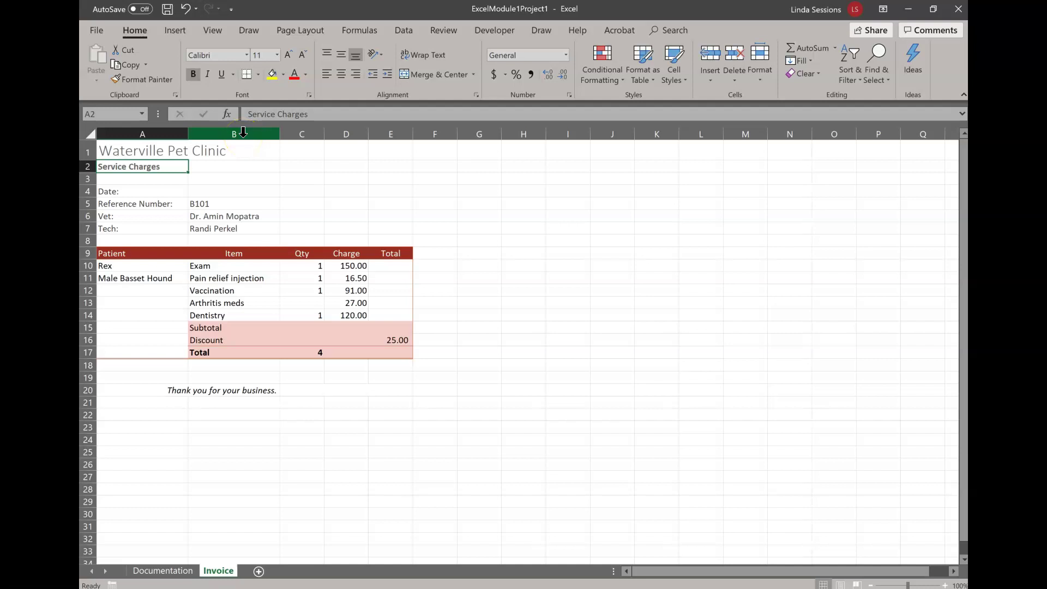
left_click(228, 191)
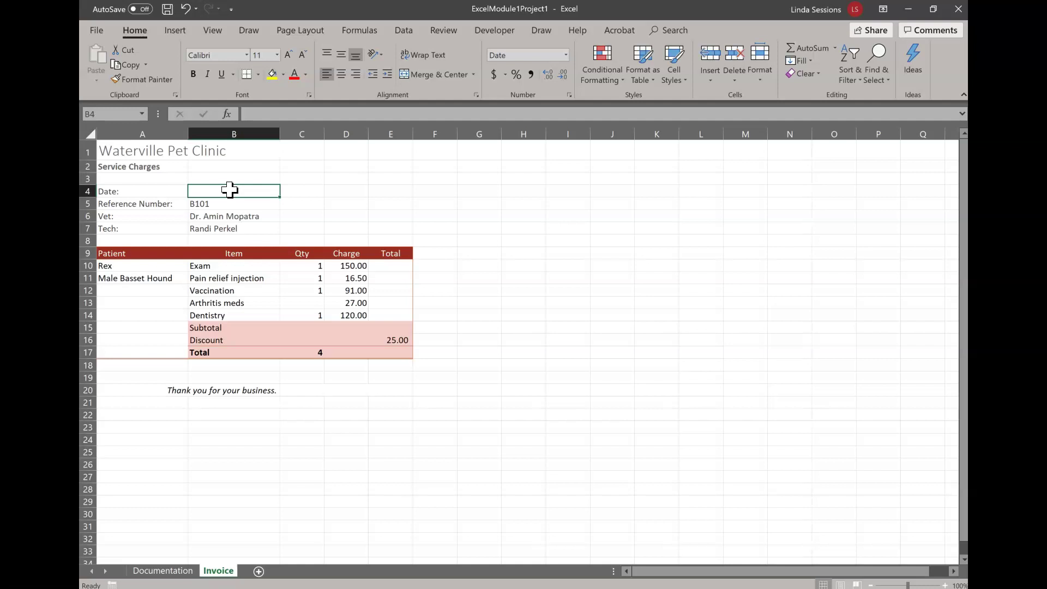
type("5/")
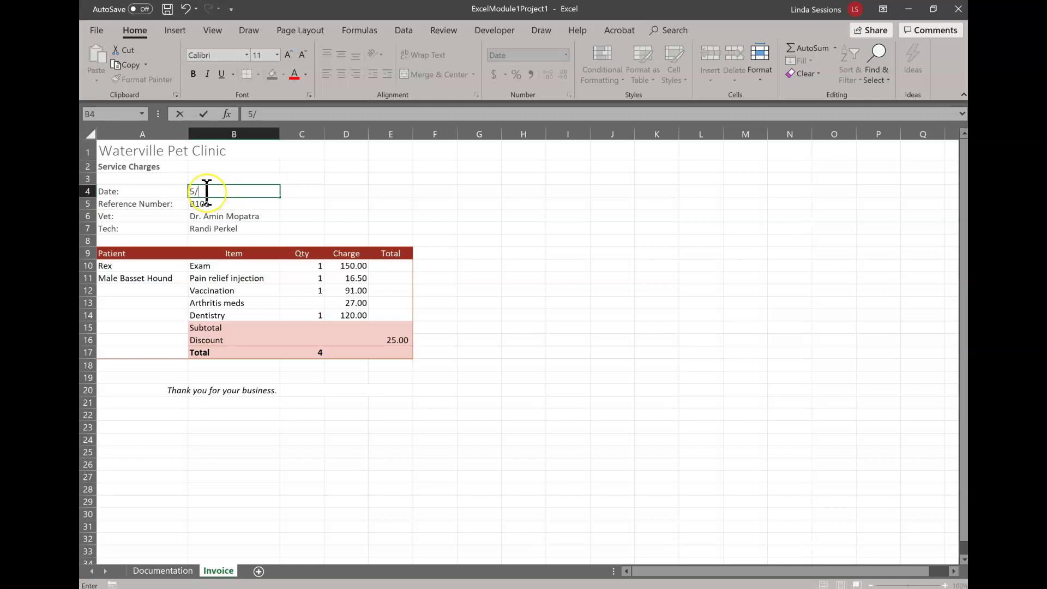
type("12/21")
key("Return")
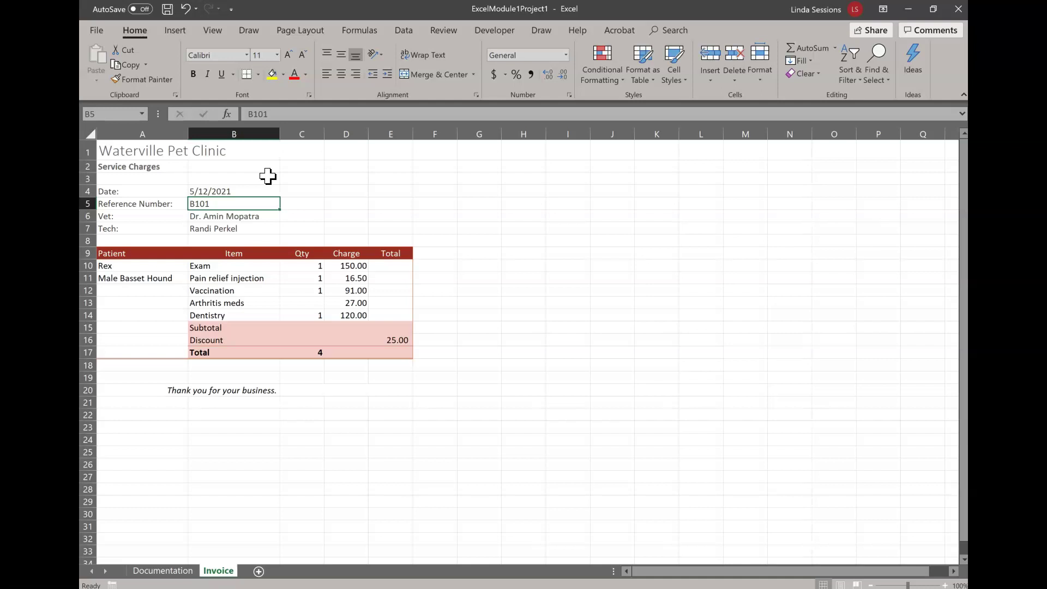
Replace reference number B101 with R101 in cell B5
left_click(235, 203)
left_click(238, 195)
left_click(252, 203)
left_click(265, 205)
type("R")
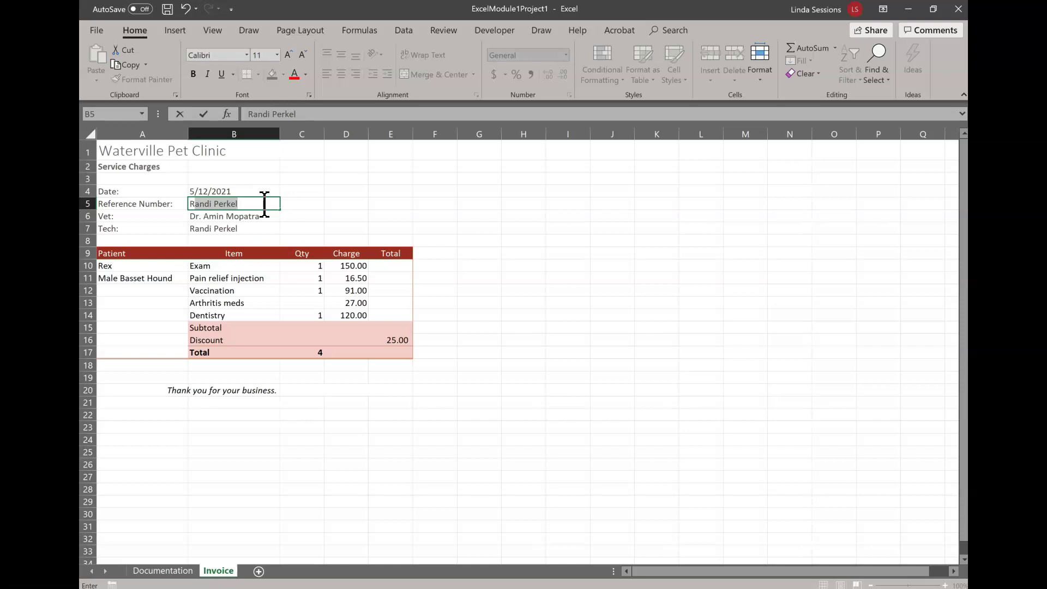
type("R101")
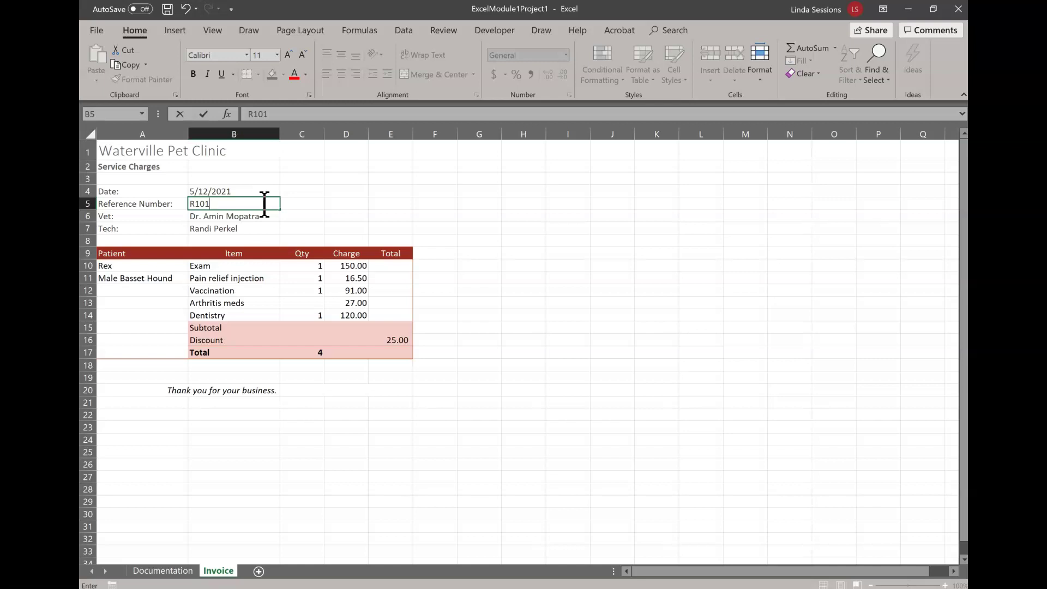
key("Return")
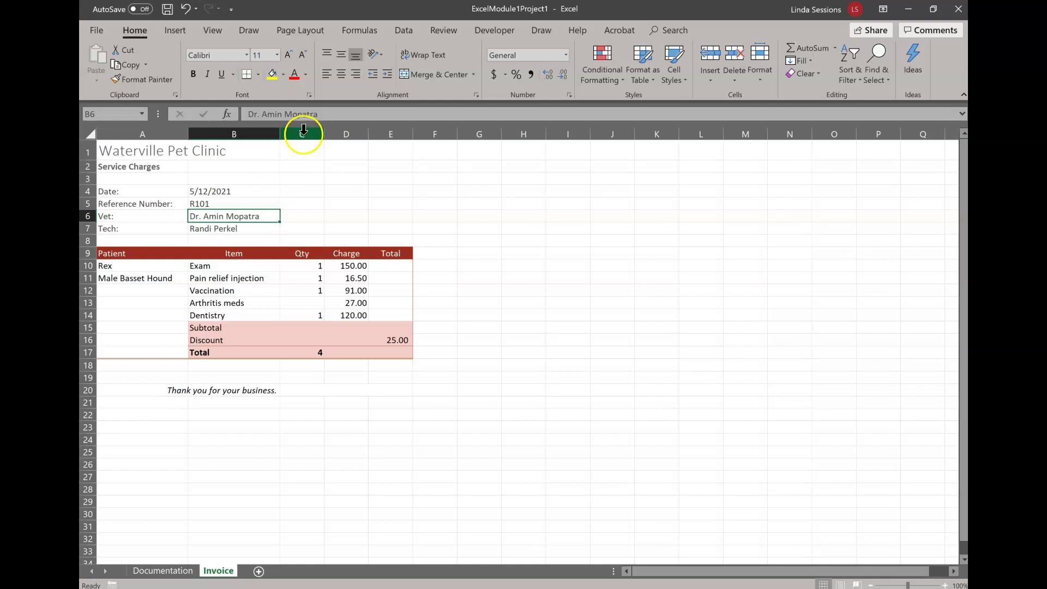
Set the Arthritis meds quantity in C13 to 2
left_click(297, 299)
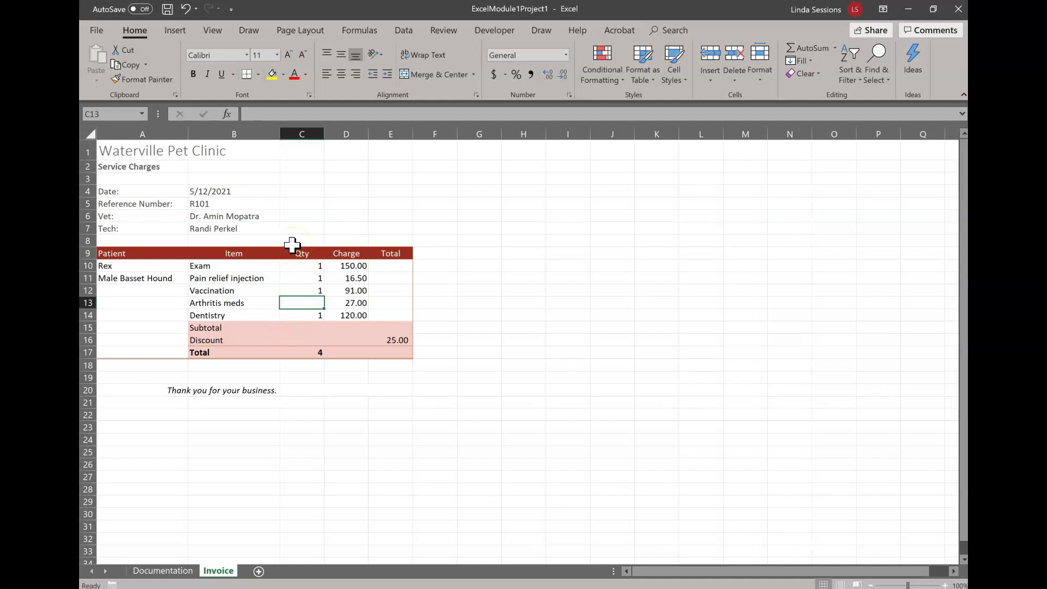
type("2")
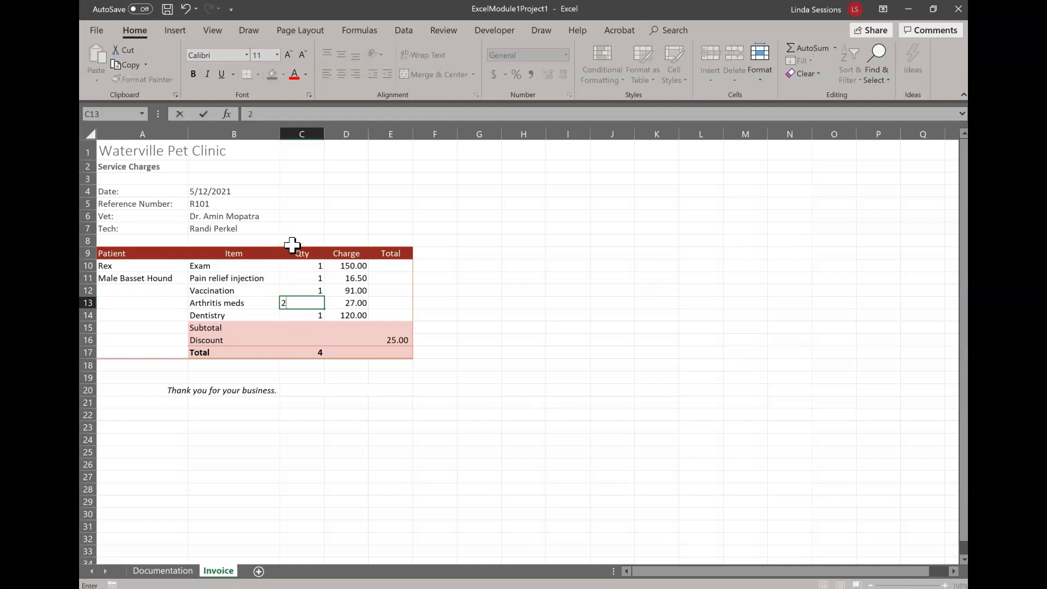
key("Return")
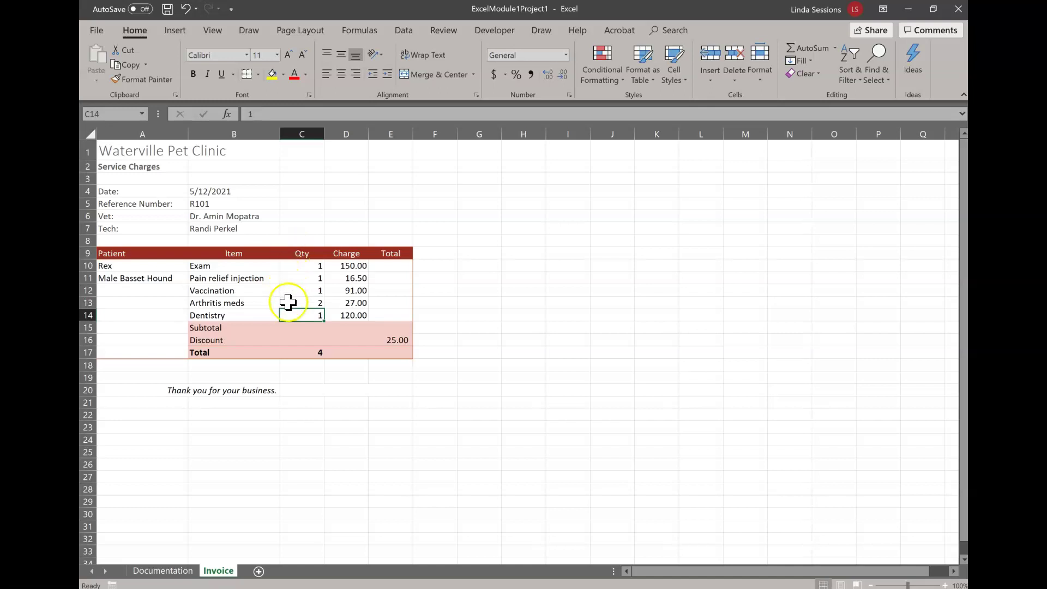
Clear the stray 4 from Total row cell C17 with Clear Contents, keeping its formatting
left_click(298, 352)
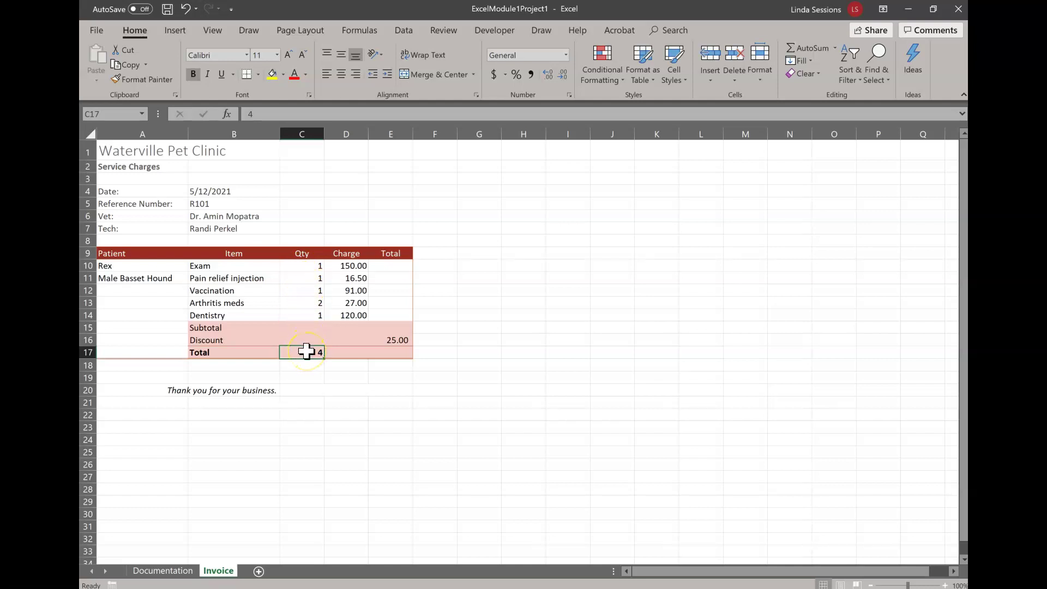
left_click(817, 74)
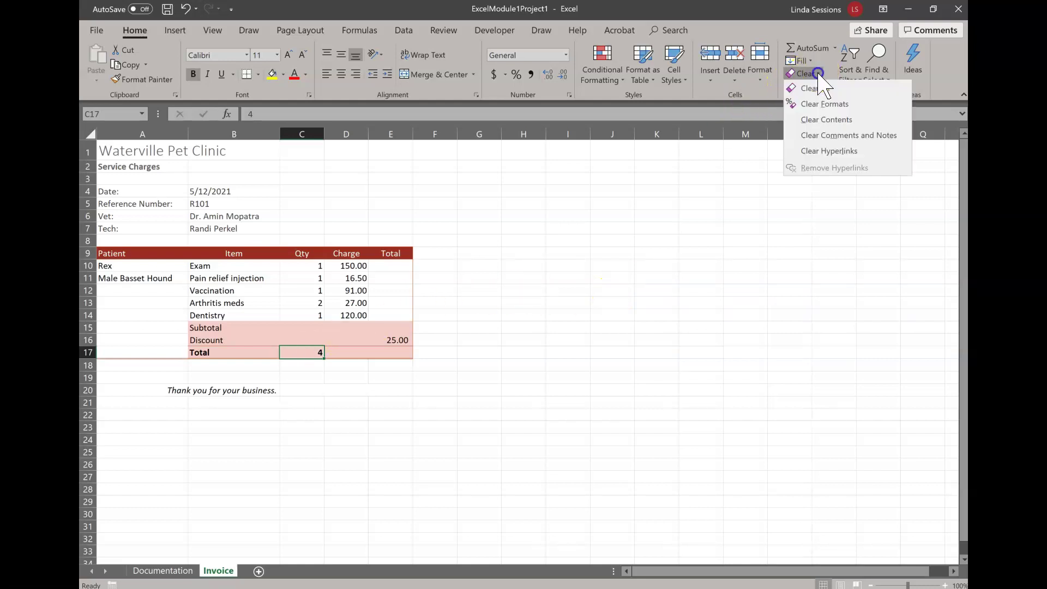
left_click(813, 121)
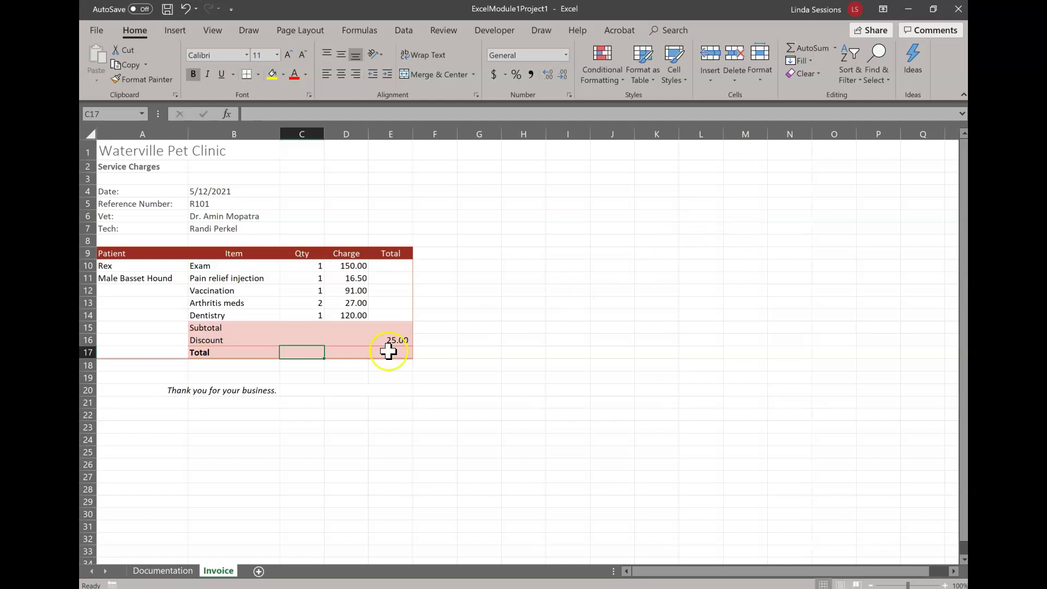
Enter the formula =D10*C10 in E10 so the Exam line total shows 150.00
left_click(392, 271)
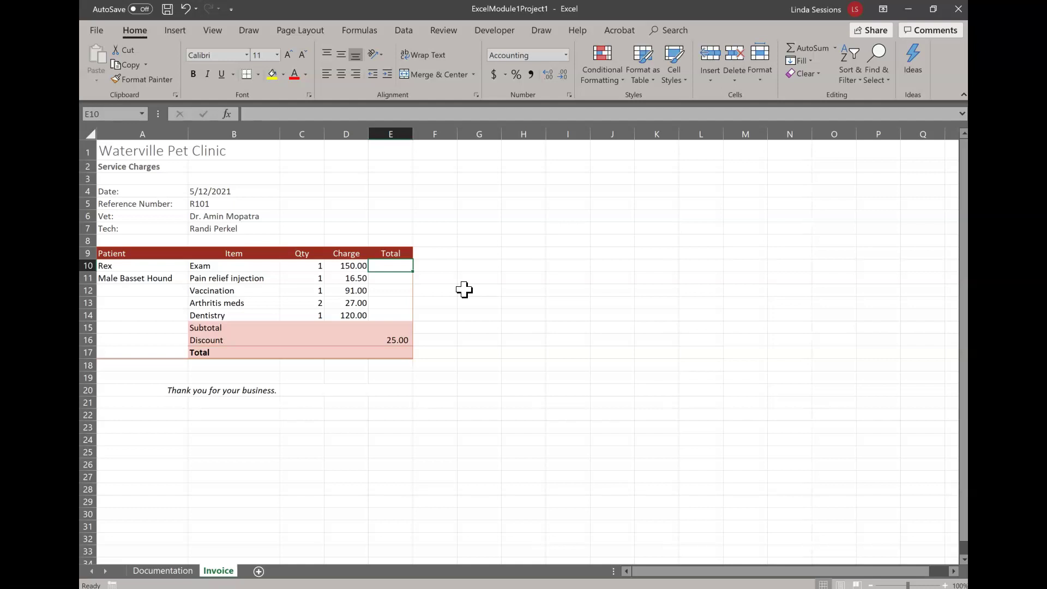
type("=")
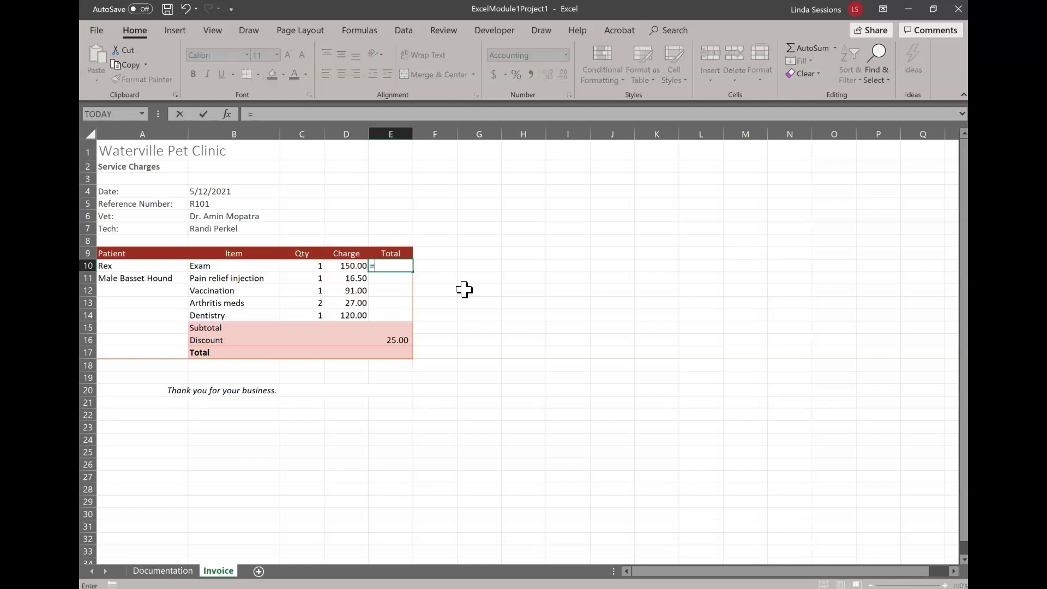
left_click(345, 265)
left_click(303, 266)
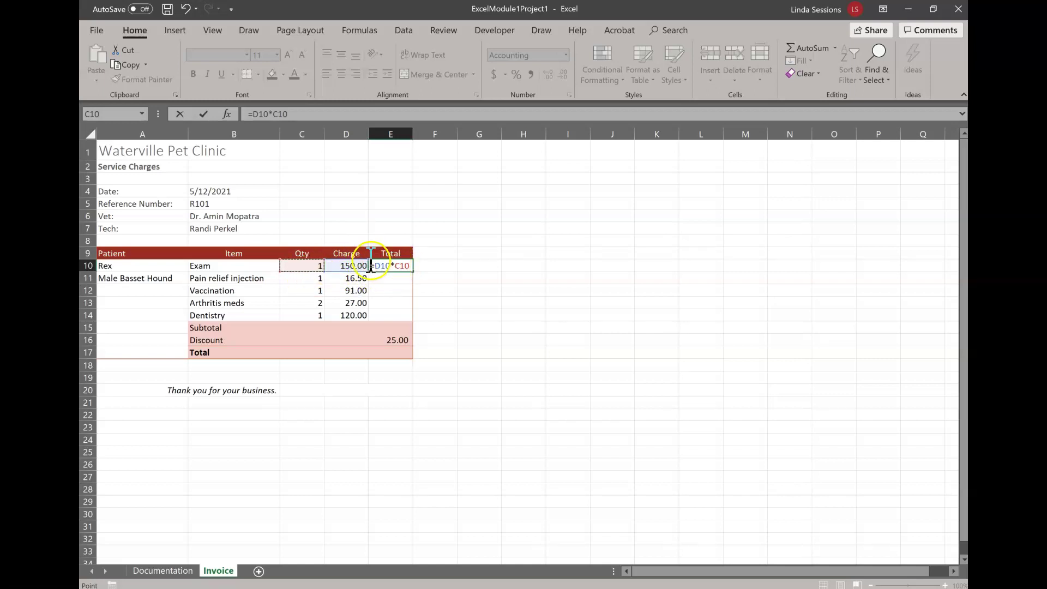
left_click(204, 116)
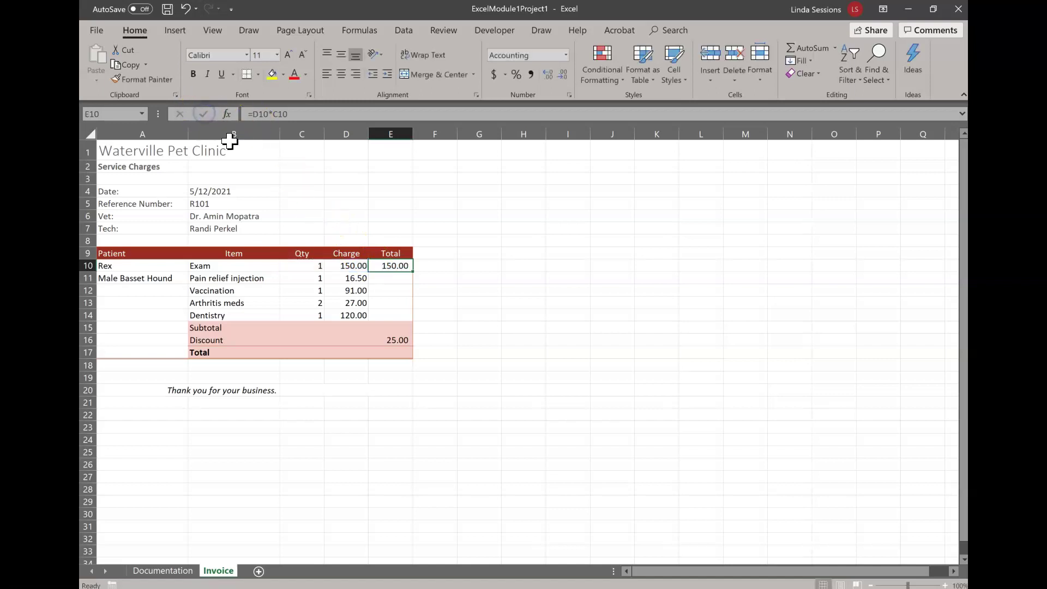
left_click(396, 264)
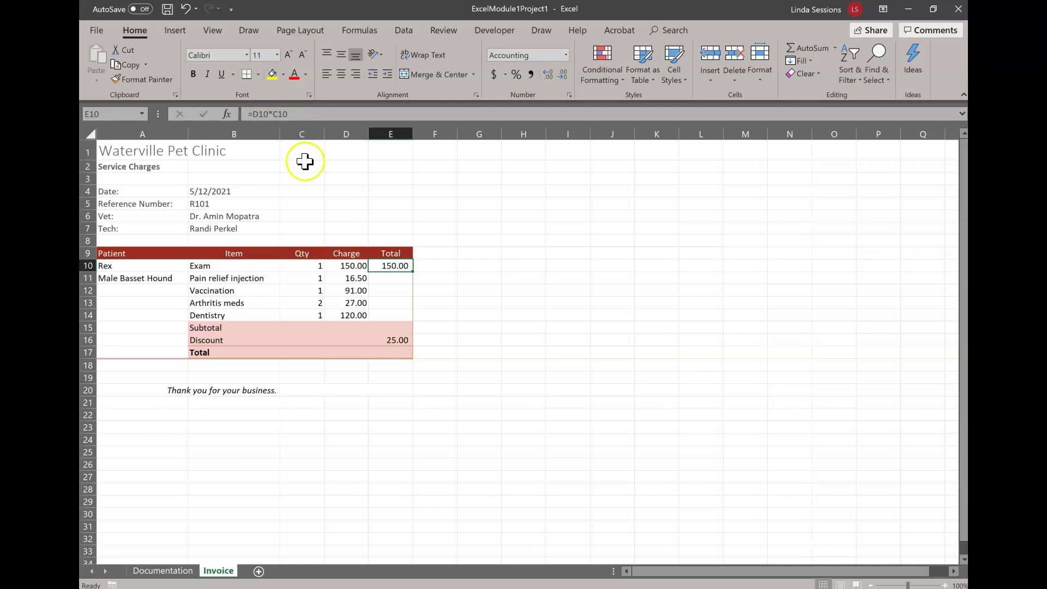
Test E10 by changing the Exam quantity in C10 to 22, then set it back to 1
left_click(307, 265)
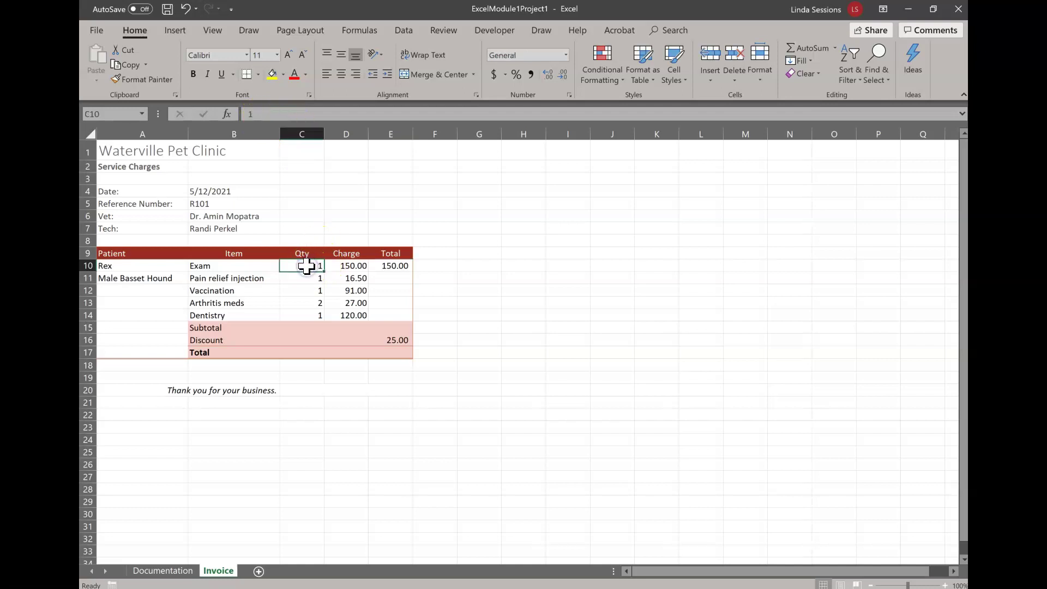
type("22")
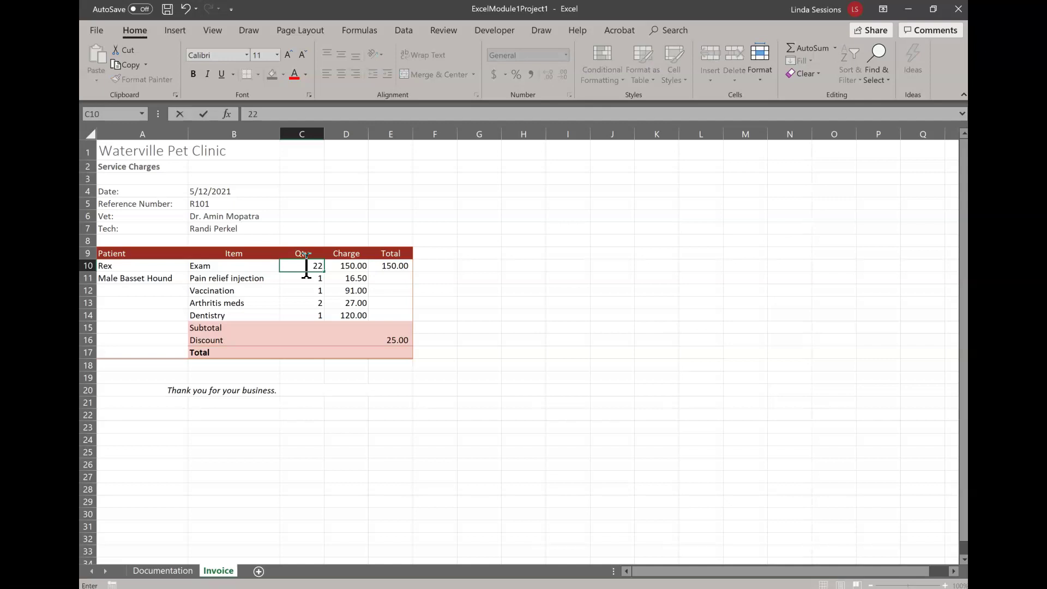
key("Return")
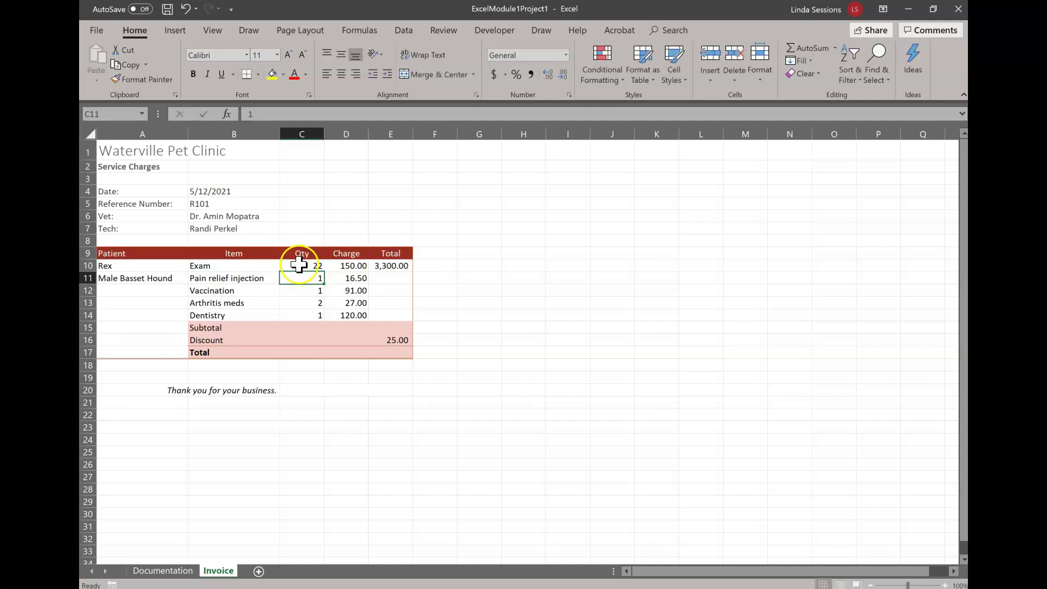
left_click(299, 265)
type("1")
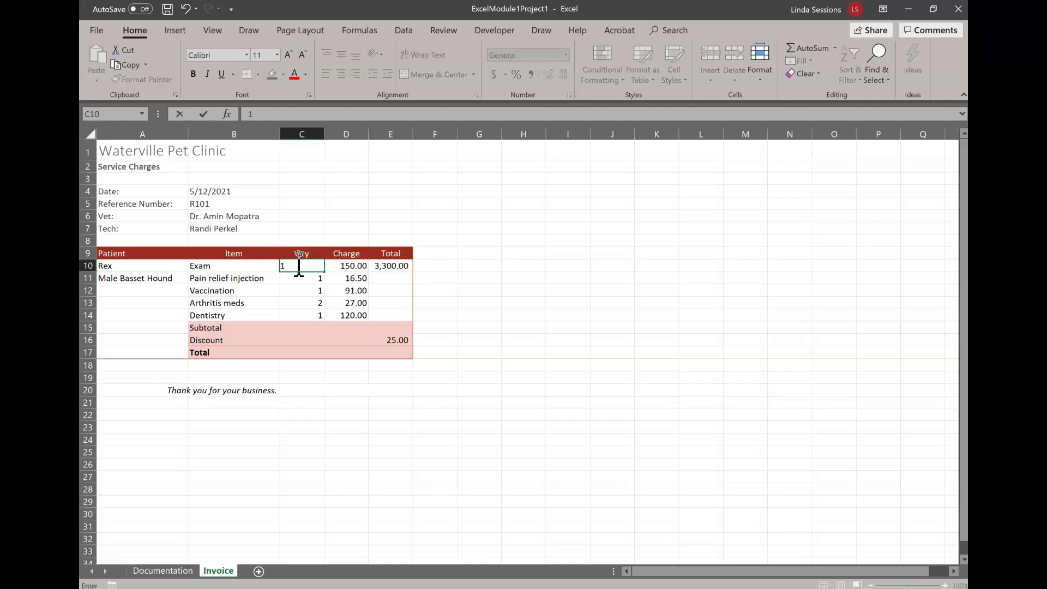
key("Return")
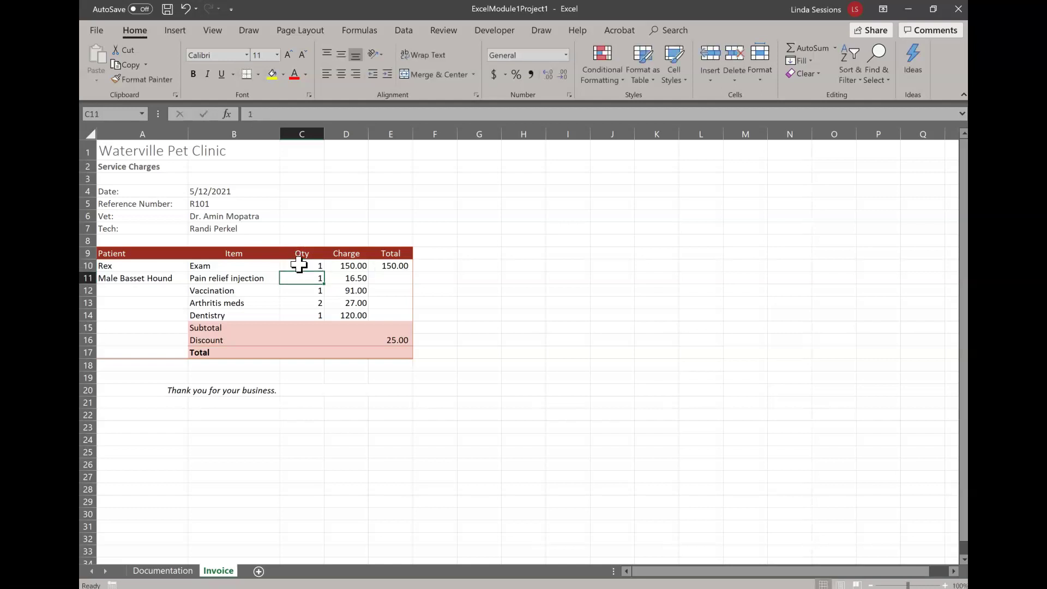
left_click(397, 265)
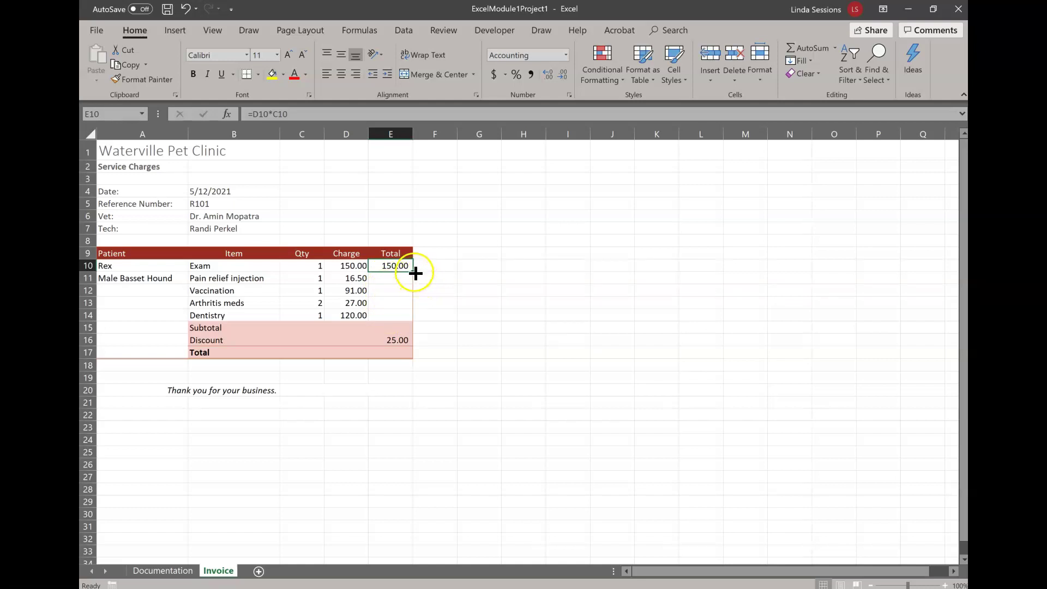
Fill E10's formula down through E14 and check the copied totals in E11 and E12
scroll(416, 274, "up", 10, "ctrl")
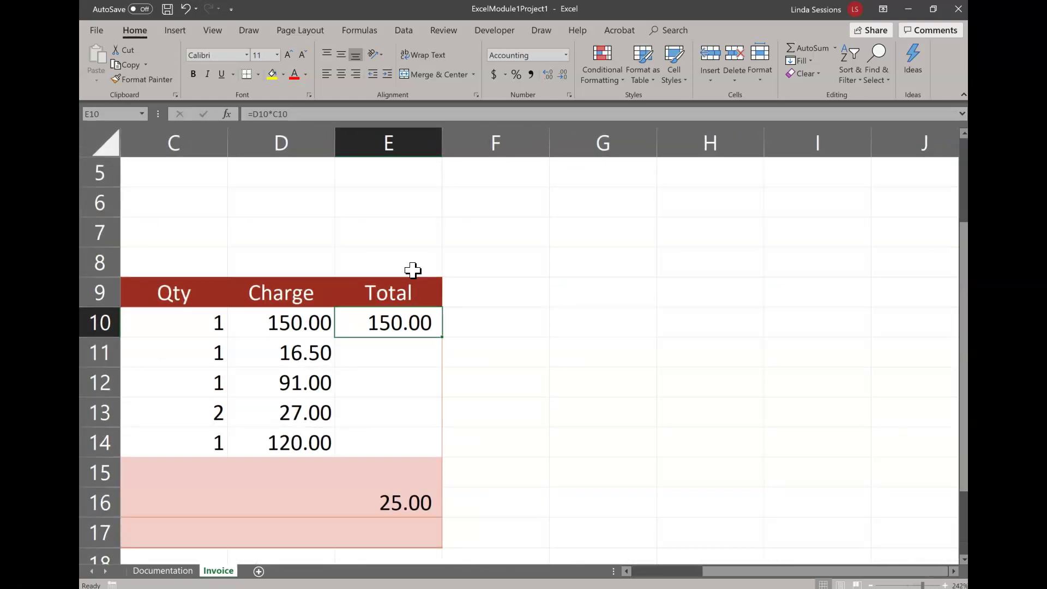
left_click(472, 299)
left_click(414, 316)
left_click_drag(443, 339, 432, 444)
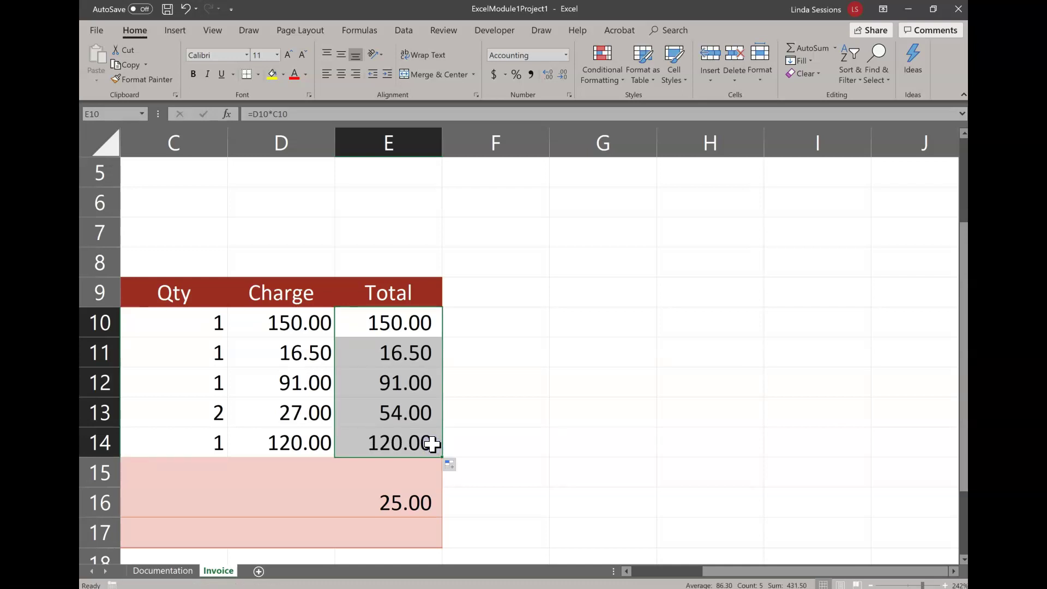
left_click(399, 357)
left_click(407, 322)
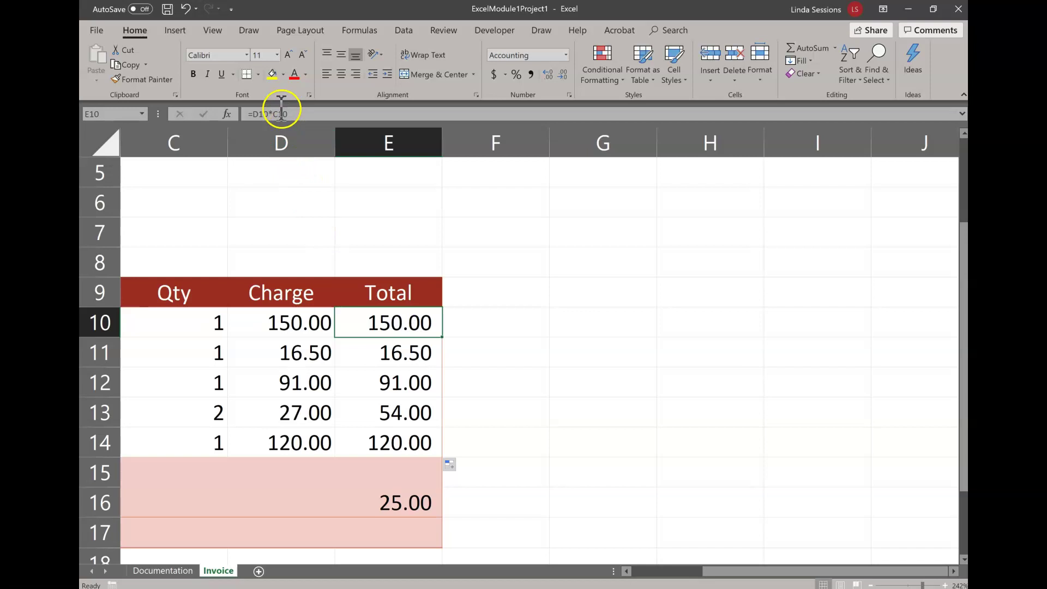
left_click(391, 354)
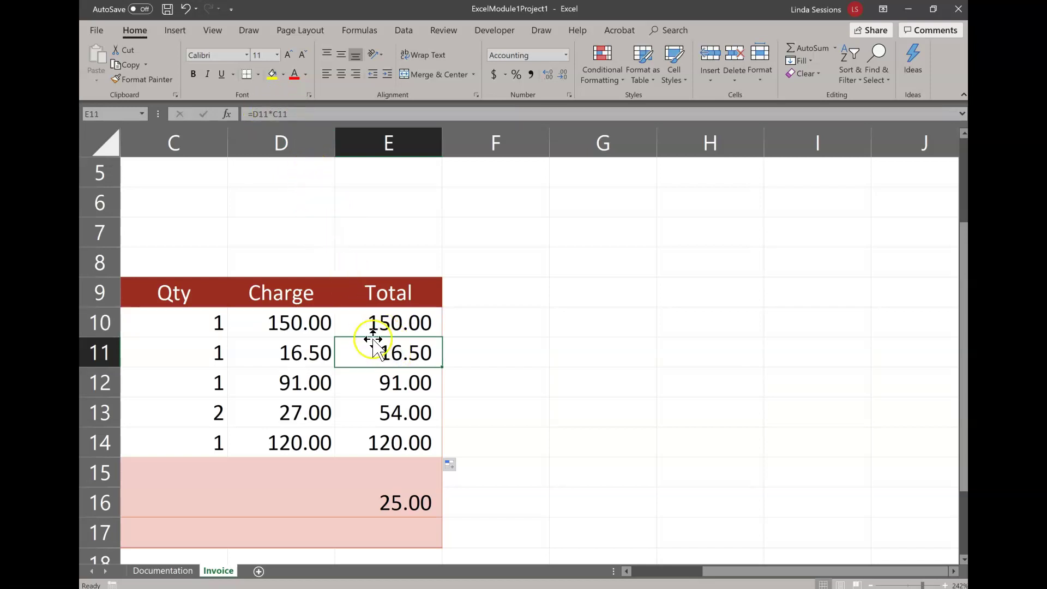
left_click(371, 380)
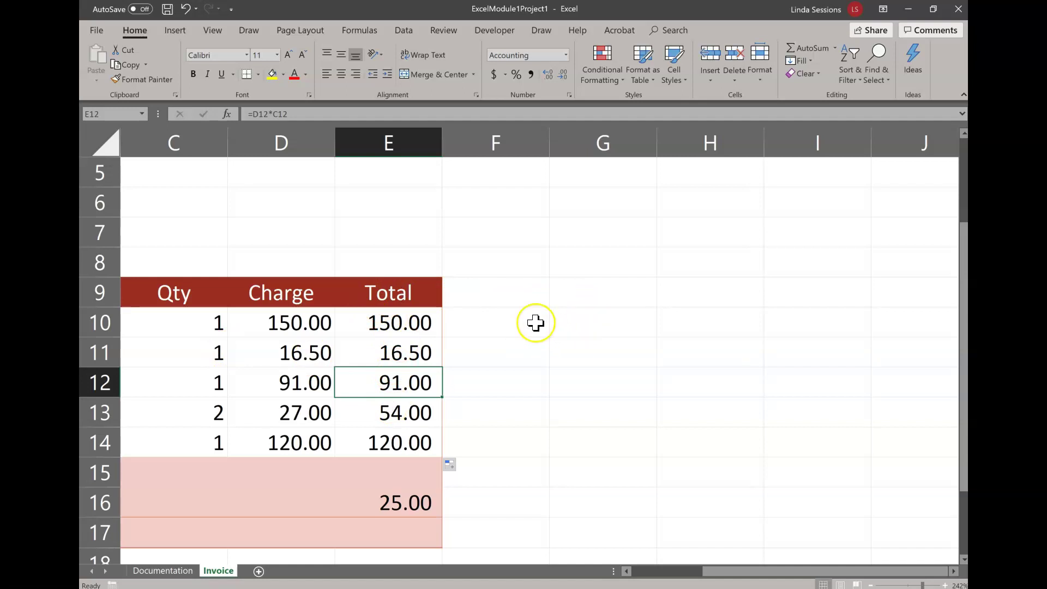
Use AutoSum's Sum to put =SUM(E10:E14) in E15, giving a 431.50 subtotal
scroll(535, 323, "down", 7)
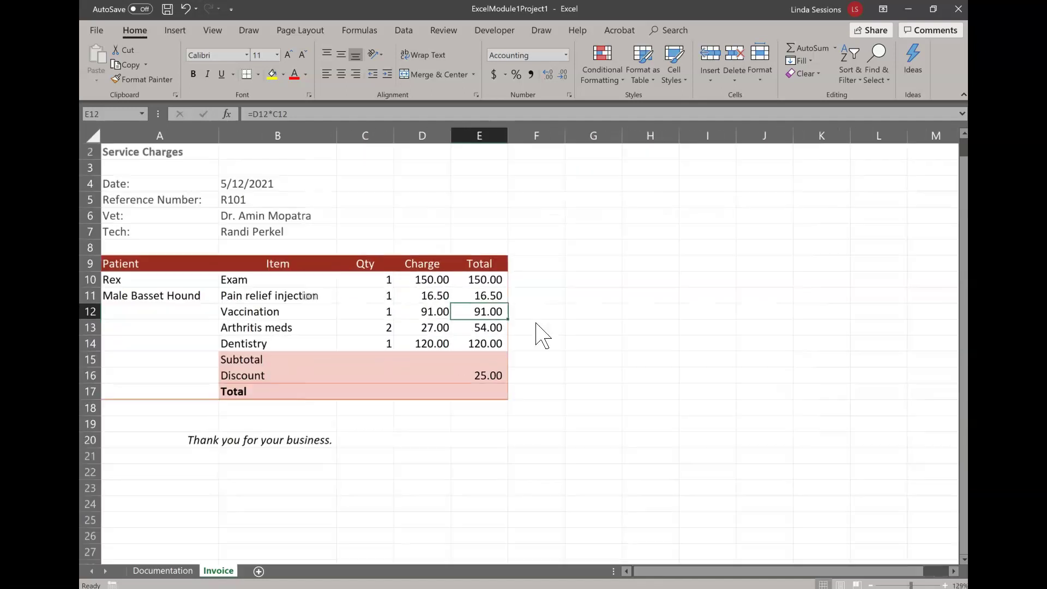
scroll(536, 323, "down", 4)
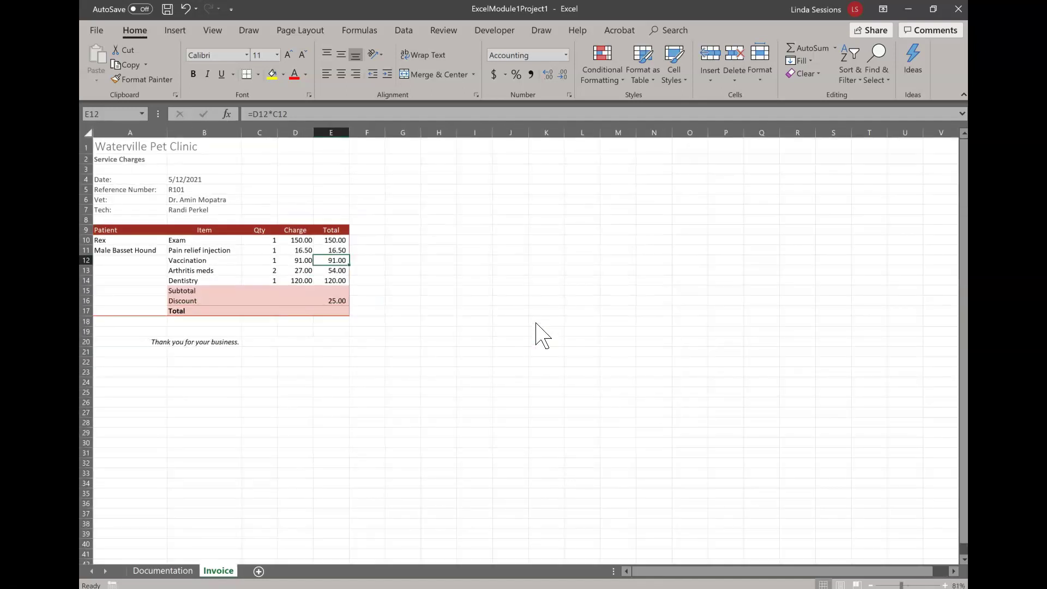
scroll(536, 323, "up", 4)
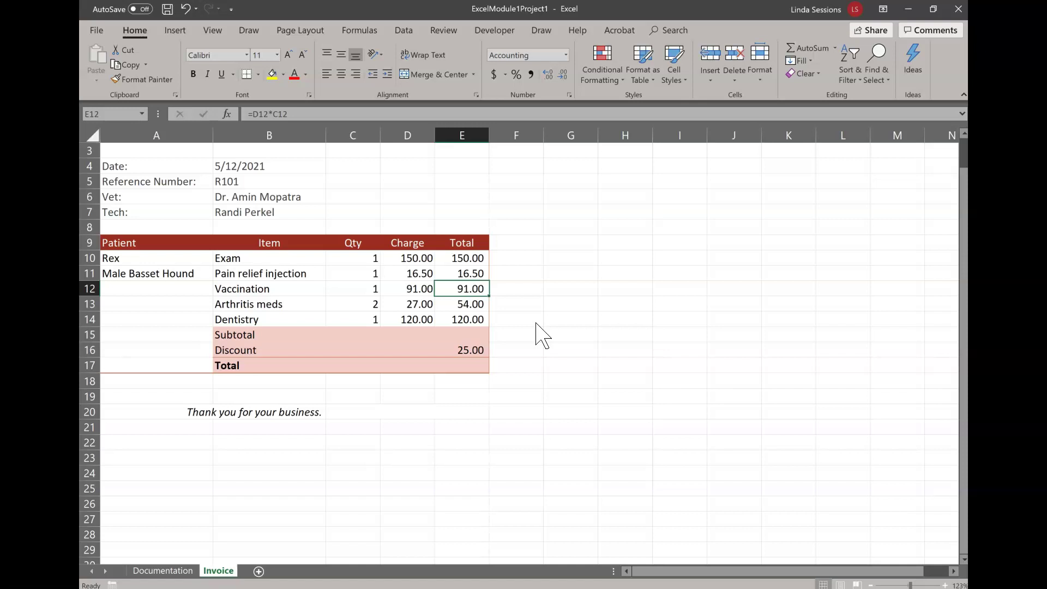
left_click(444, 336)
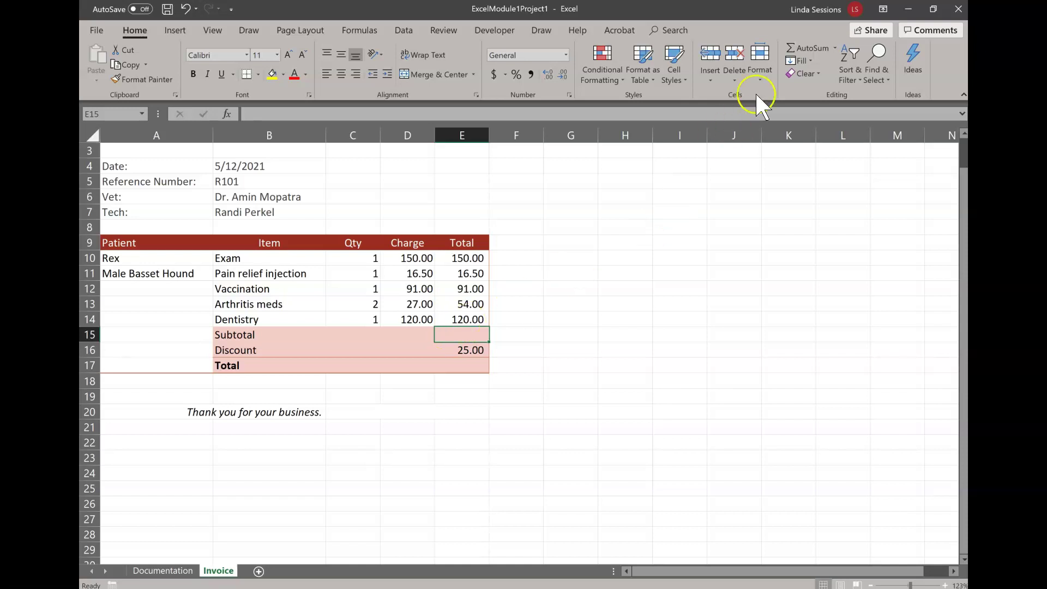
left_click(835, 48)
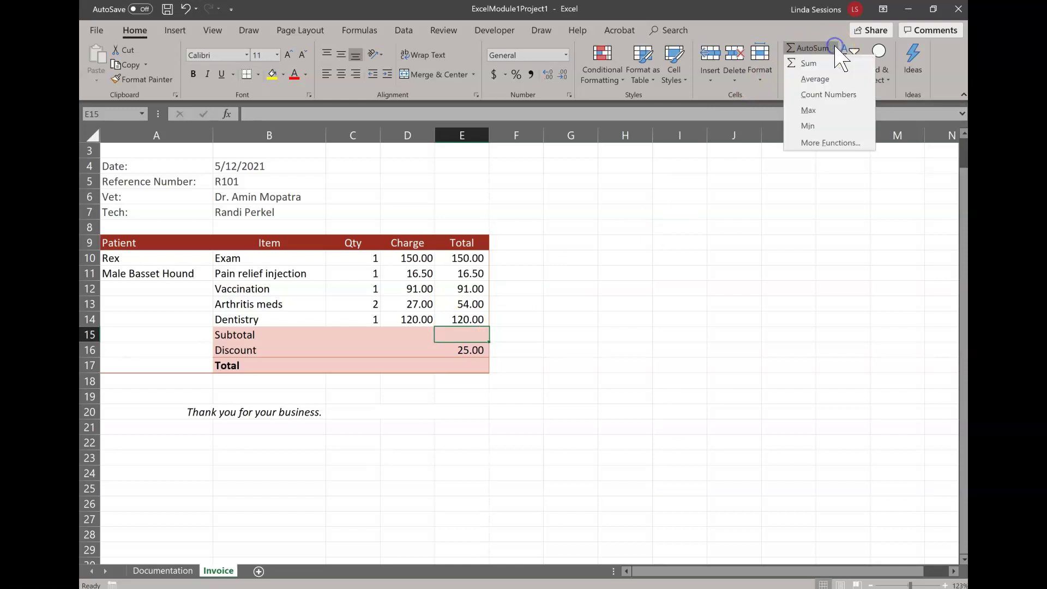
left_click(809, 112)
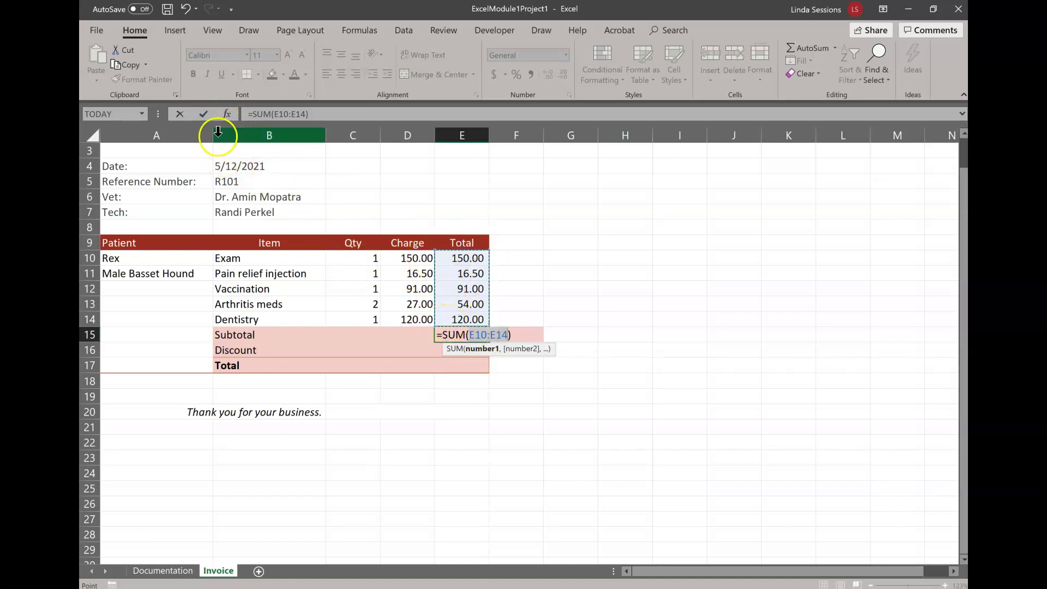
left_click(203, 113)
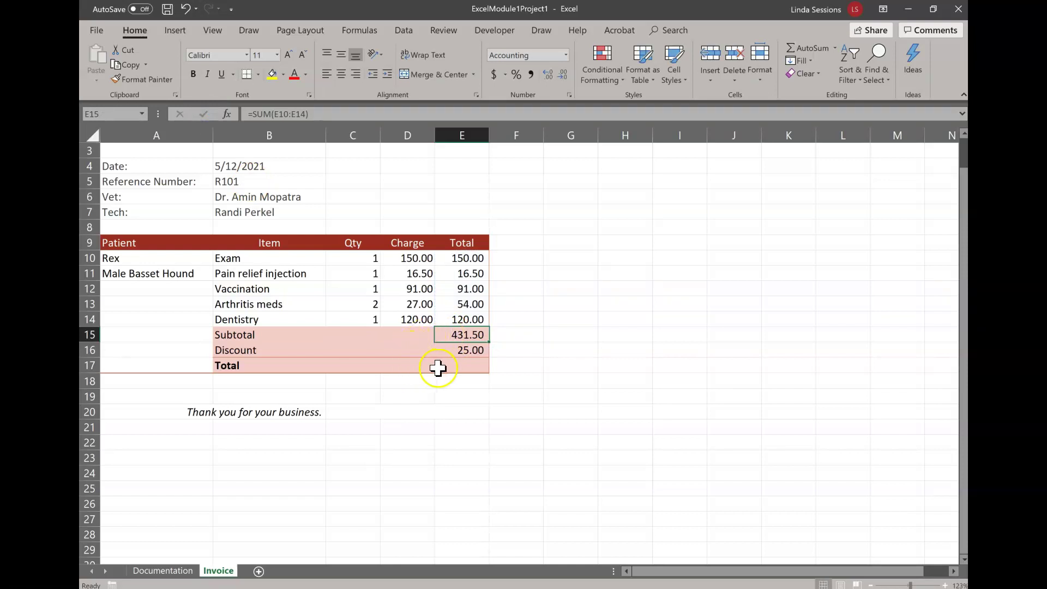
left_click(454, 361)
left_click(451, 348)
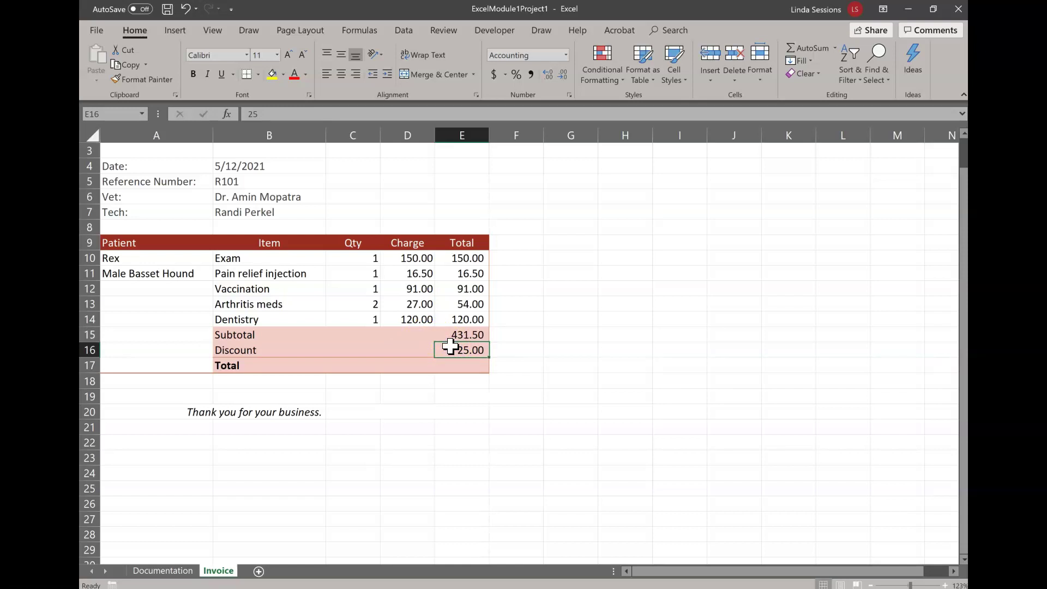
left_click(451, 367)
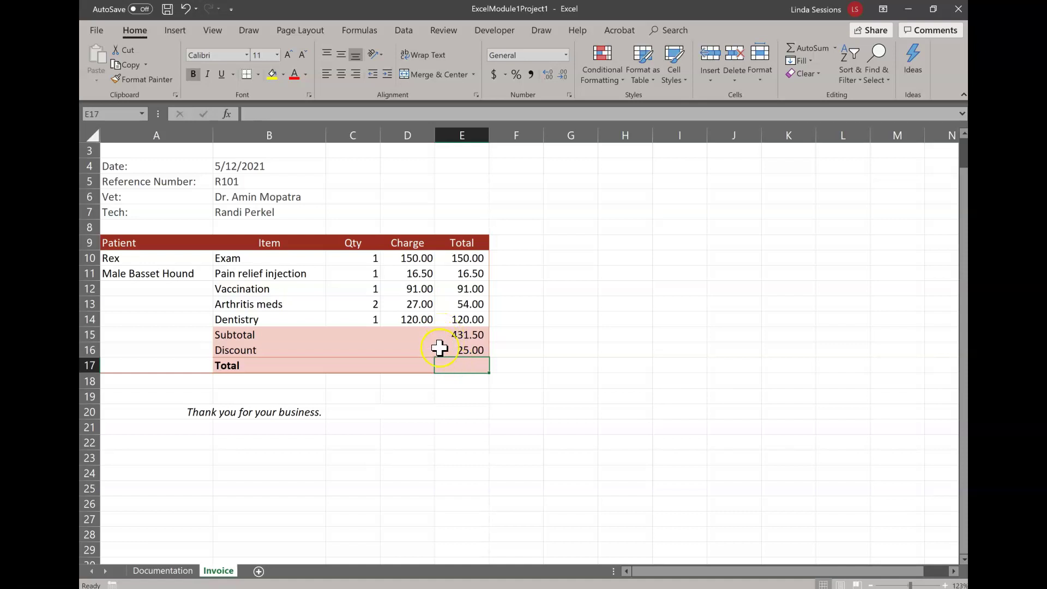
Enter =E15-E16 in E17 so the invoice Total shows 406.50
left_click(452, 364)
type("=")
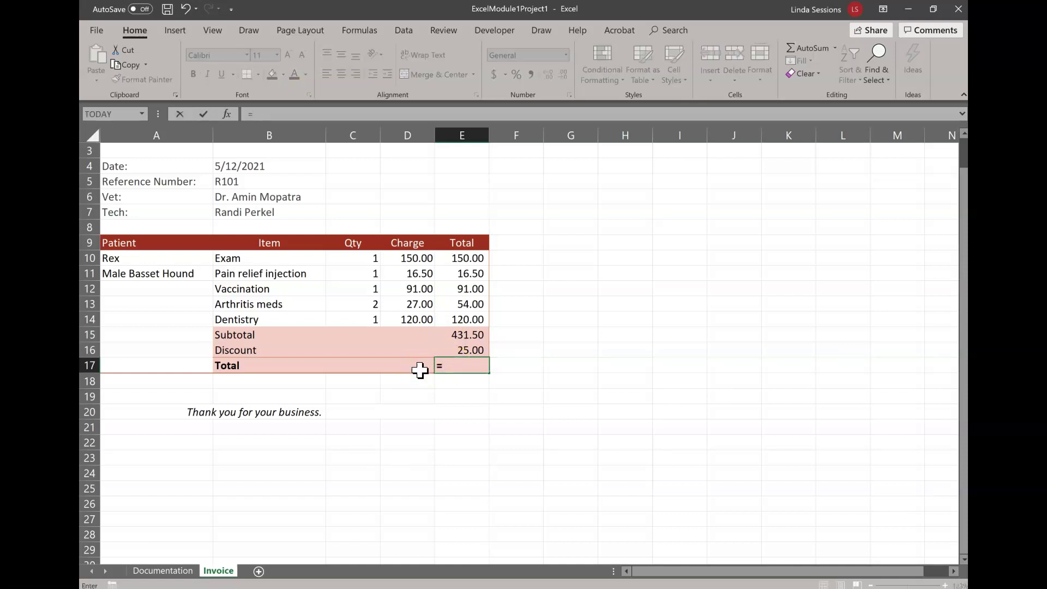
left_click(453, 333)
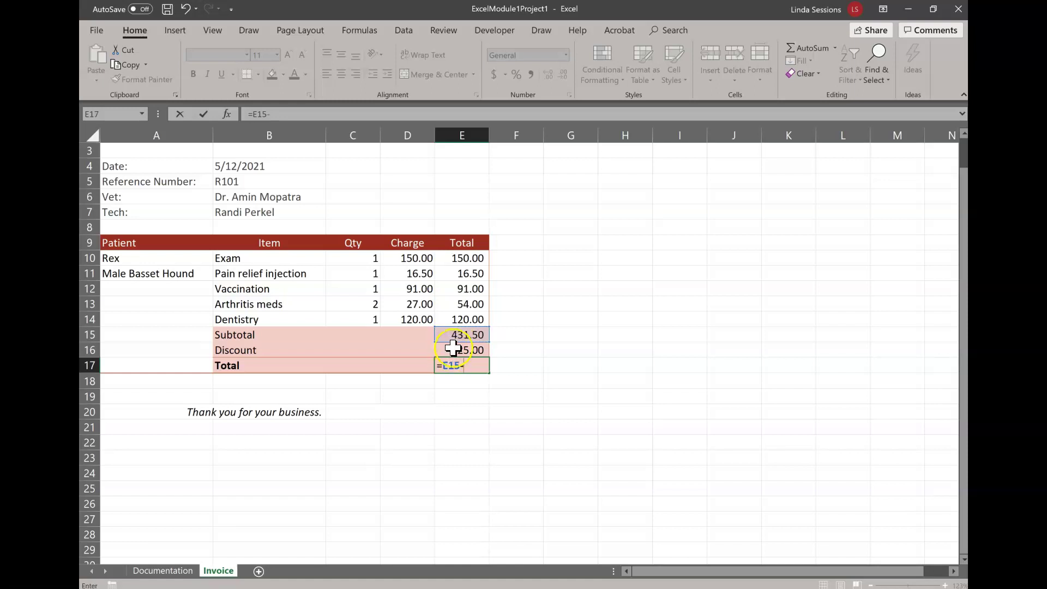
left_click(453, 348)
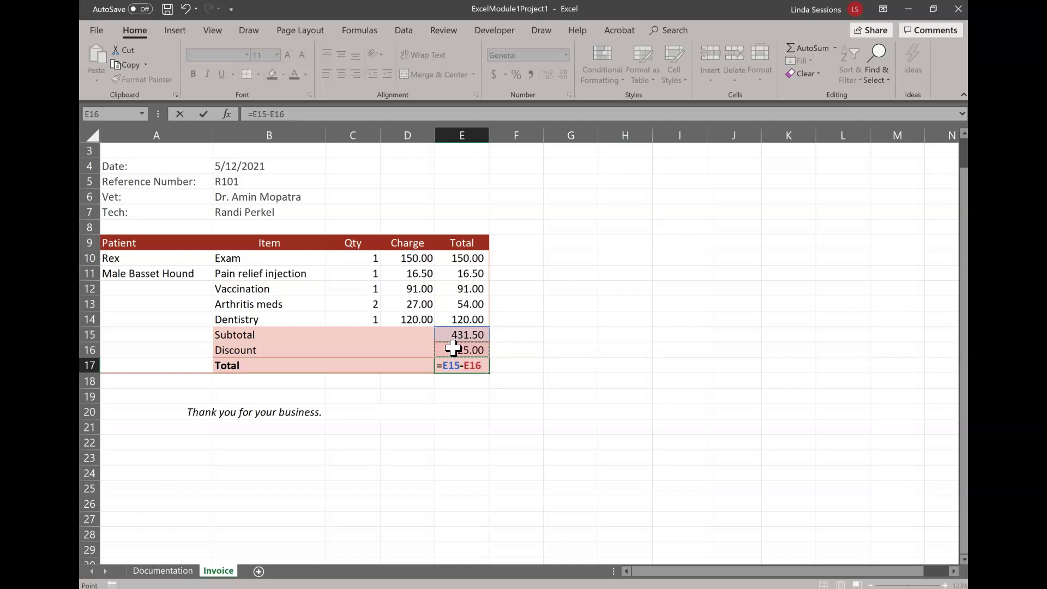
left_click(205, 115)
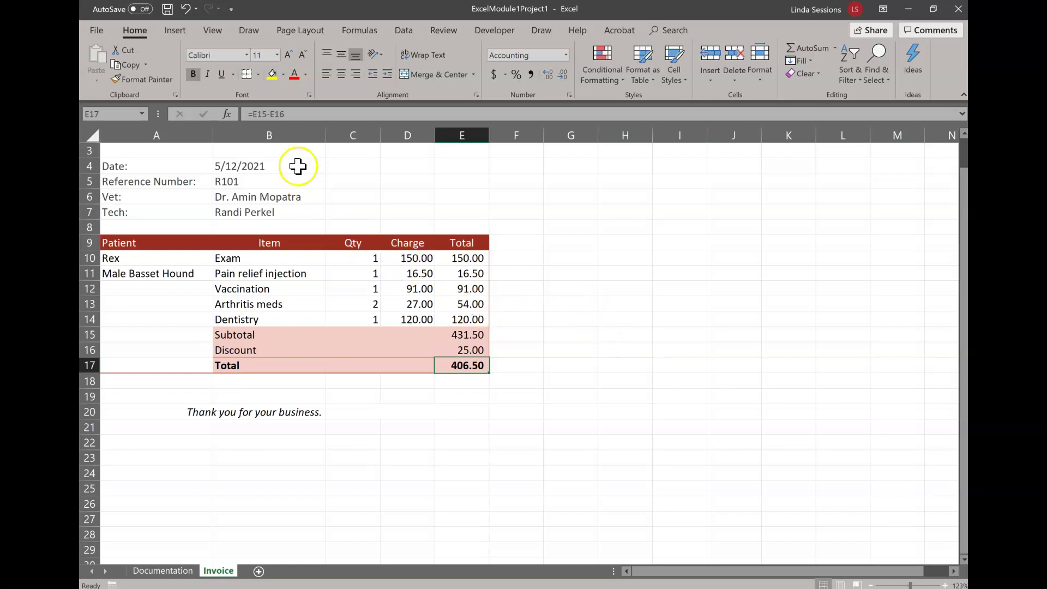
Copy the vet's name from B6, paste it into C20 with Keep Source Formatting, then undo
left_click(253, 199)
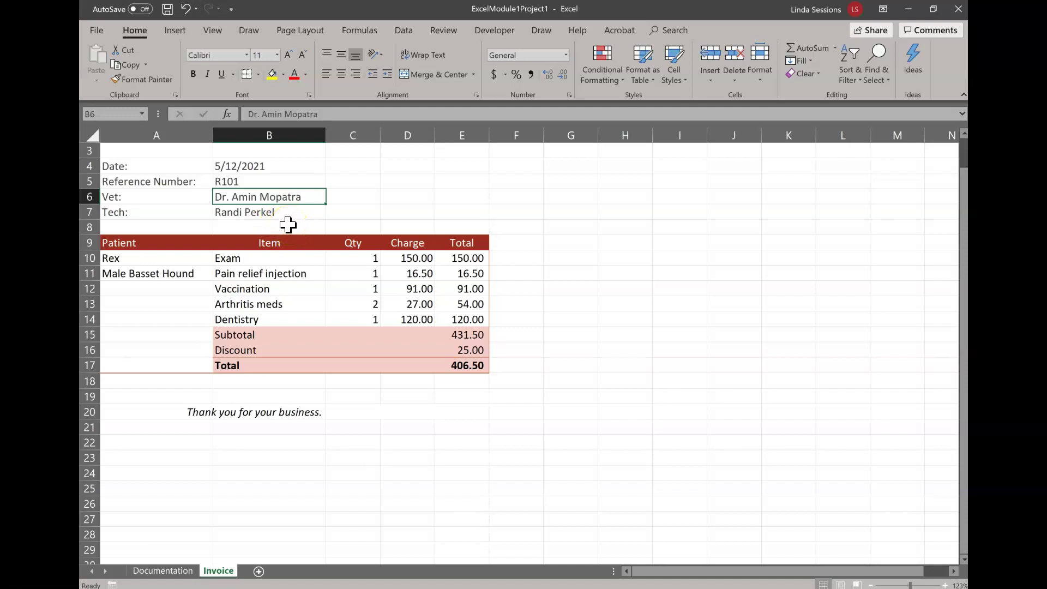
left_click(146, 65)
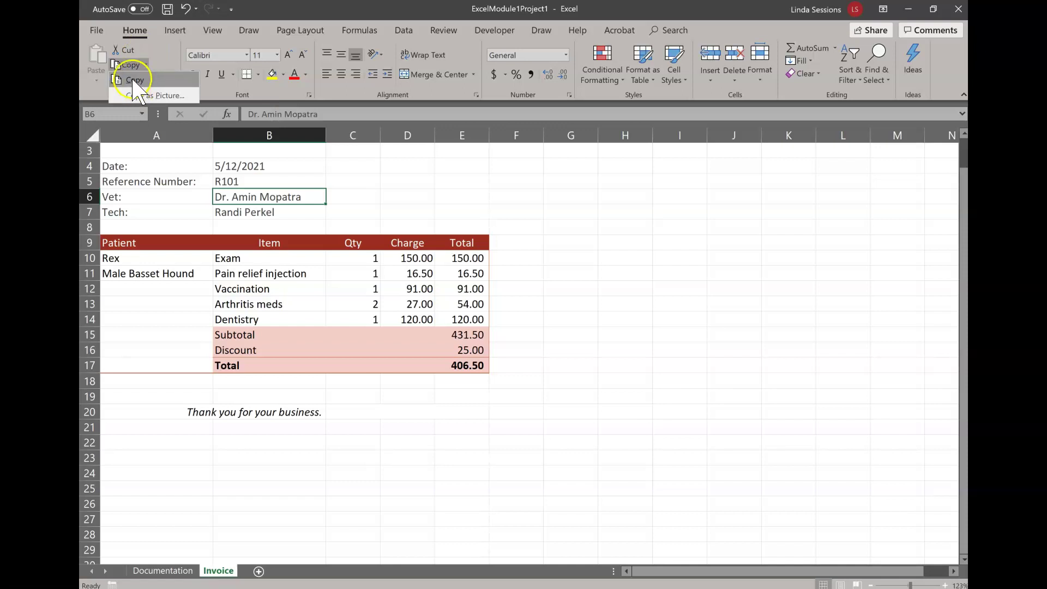
left_click(133, 82)
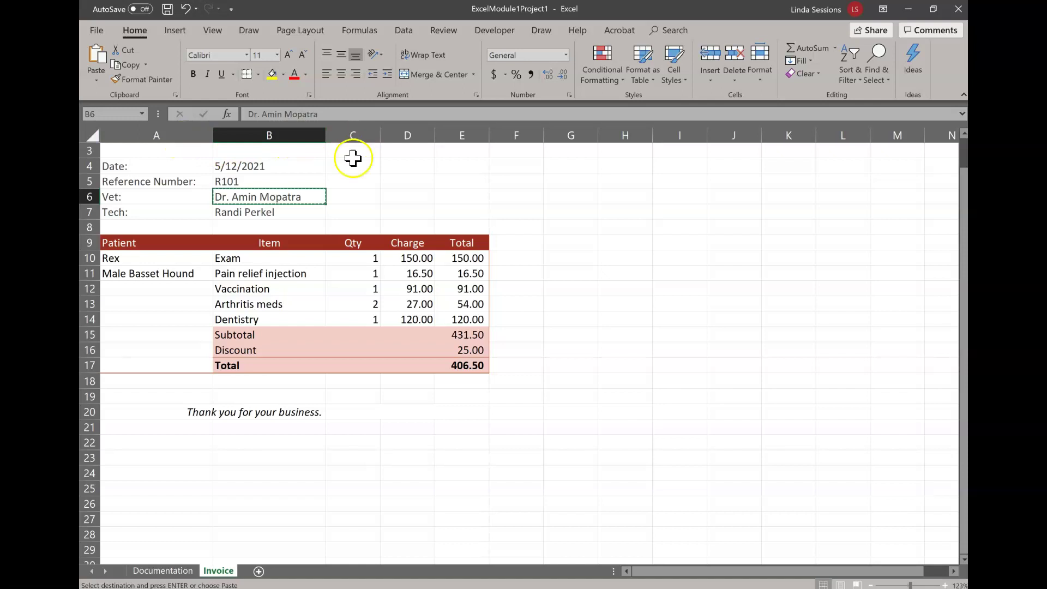
left_click(343, 414)
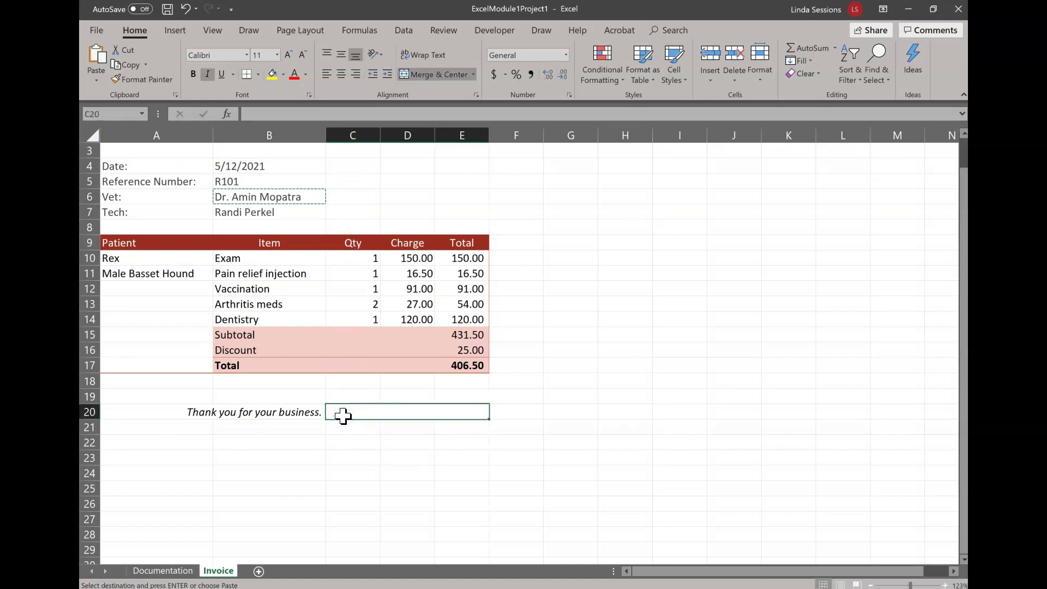
left_click(97, 59)
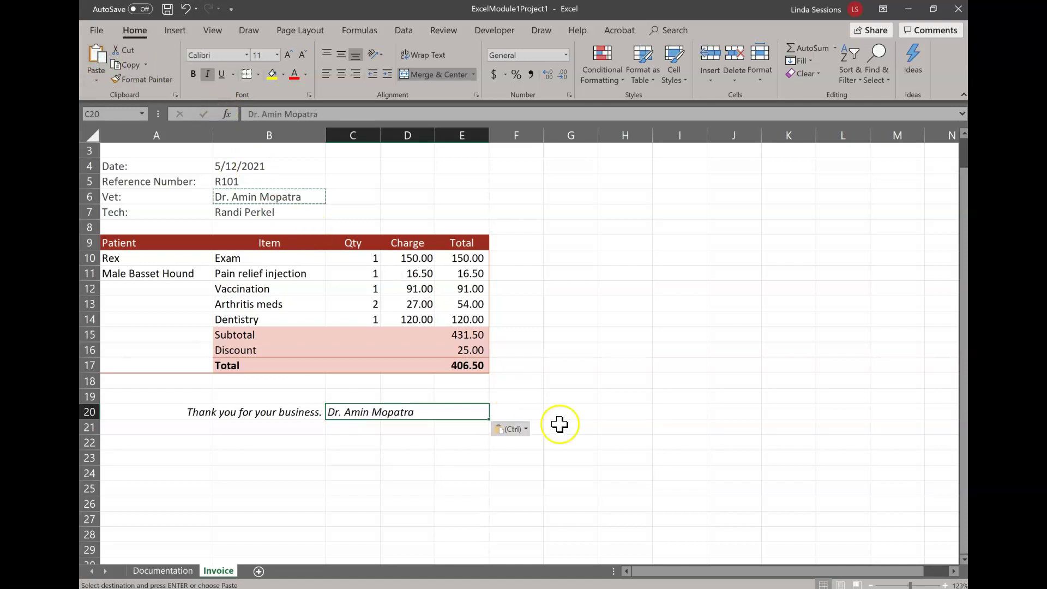
left_click(525, 429)
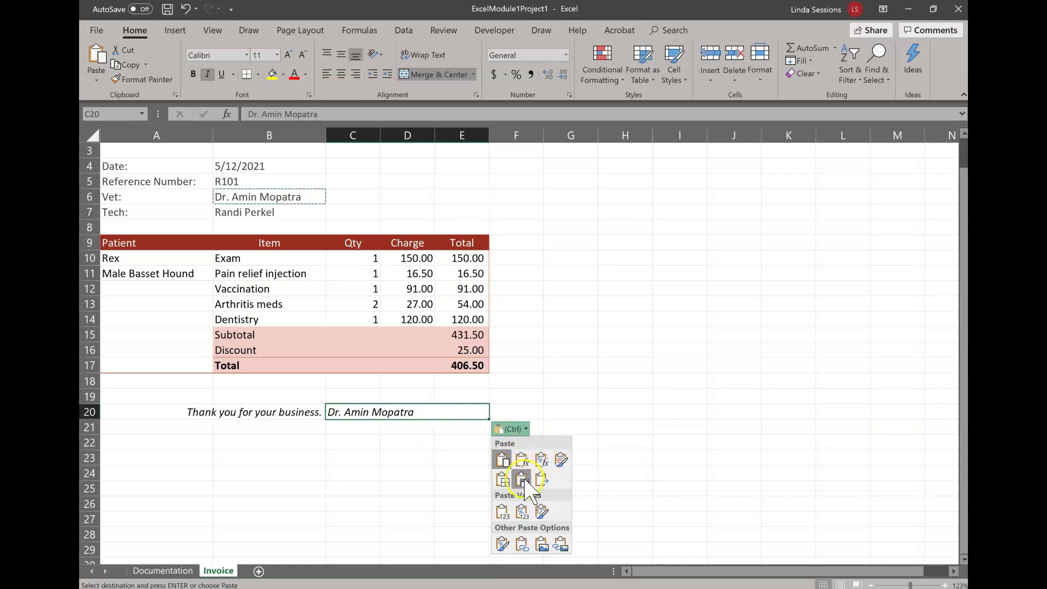
left_click(560, 459)
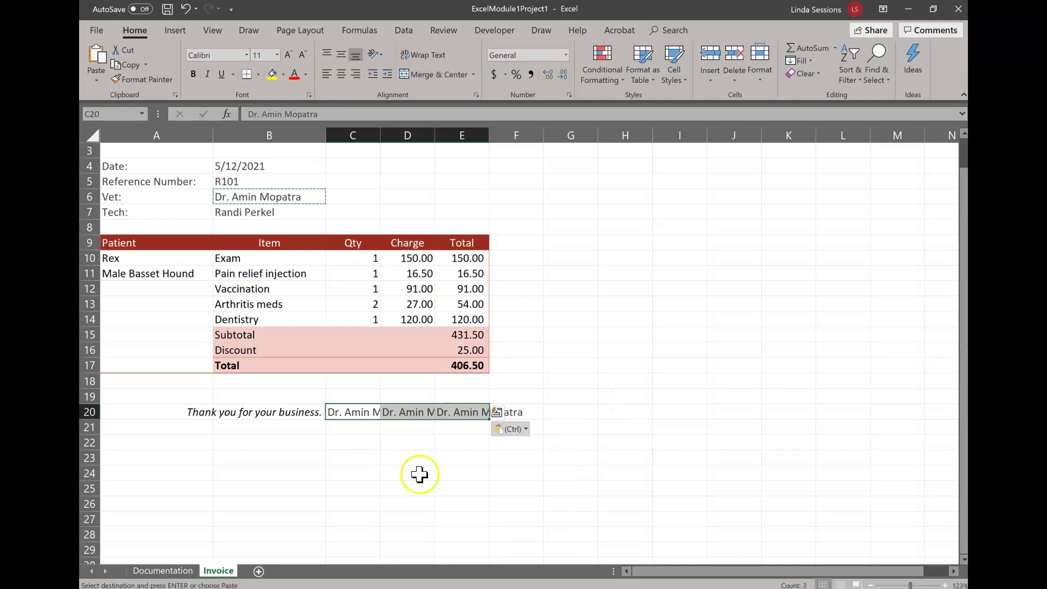
left_click(185, 8)
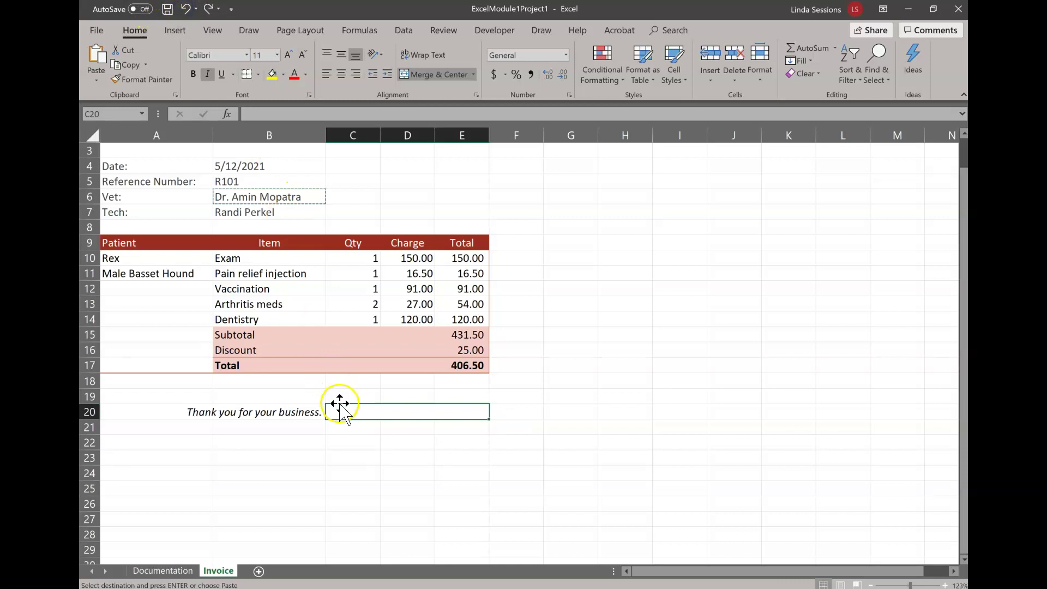
Paste the vet's name from B6 into merged cell C20 with a plain Ctrl+V
left_click(333, 439)
left_click(341, 412)
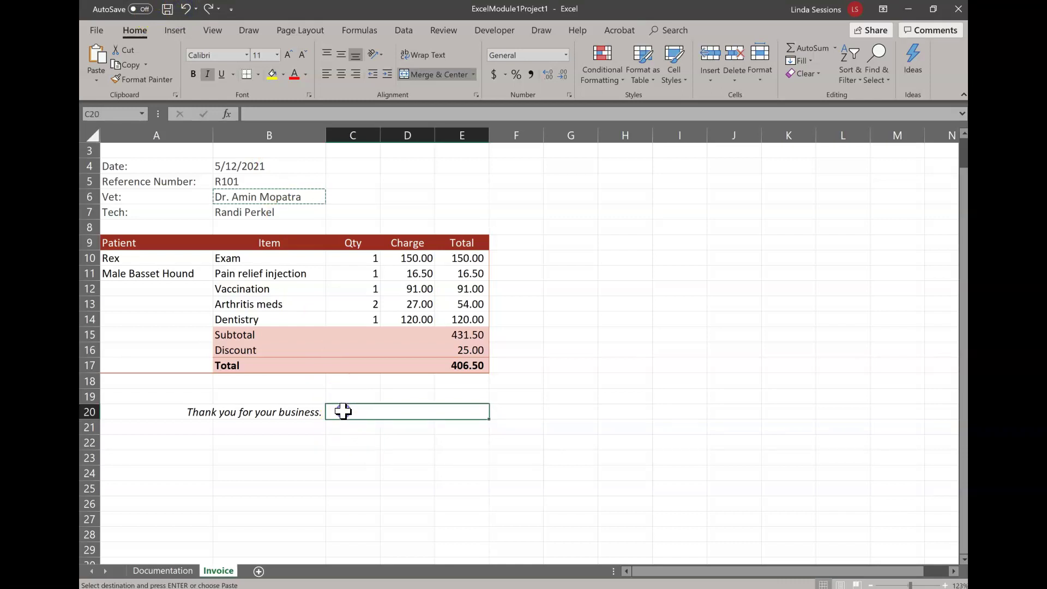
left_click(249, 197)
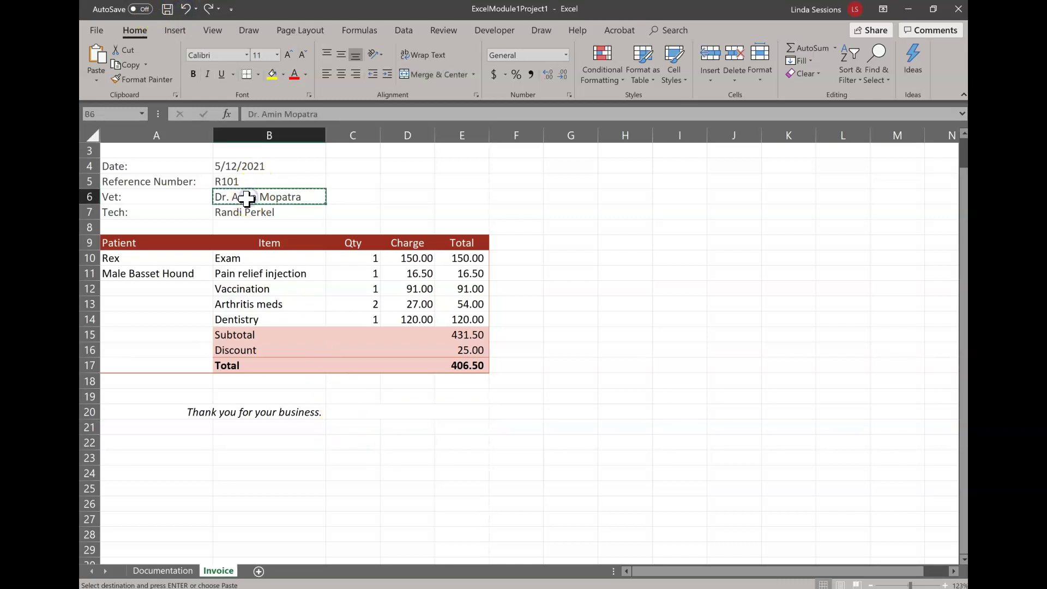
left_click(364, 410)
key("ctrl+v")
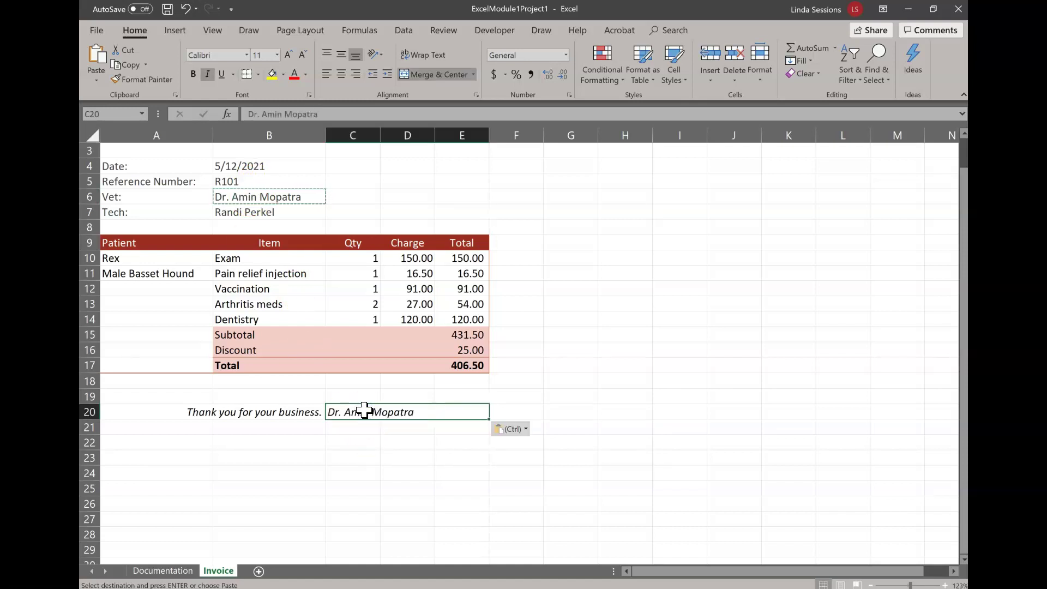
left_click(404, 460)
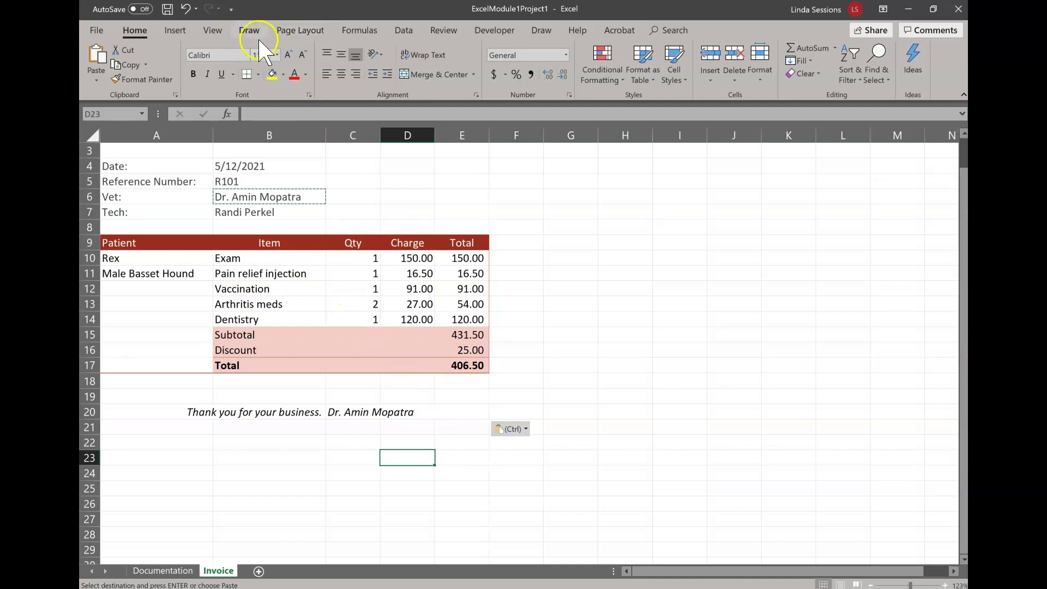
left_click(314, 38)
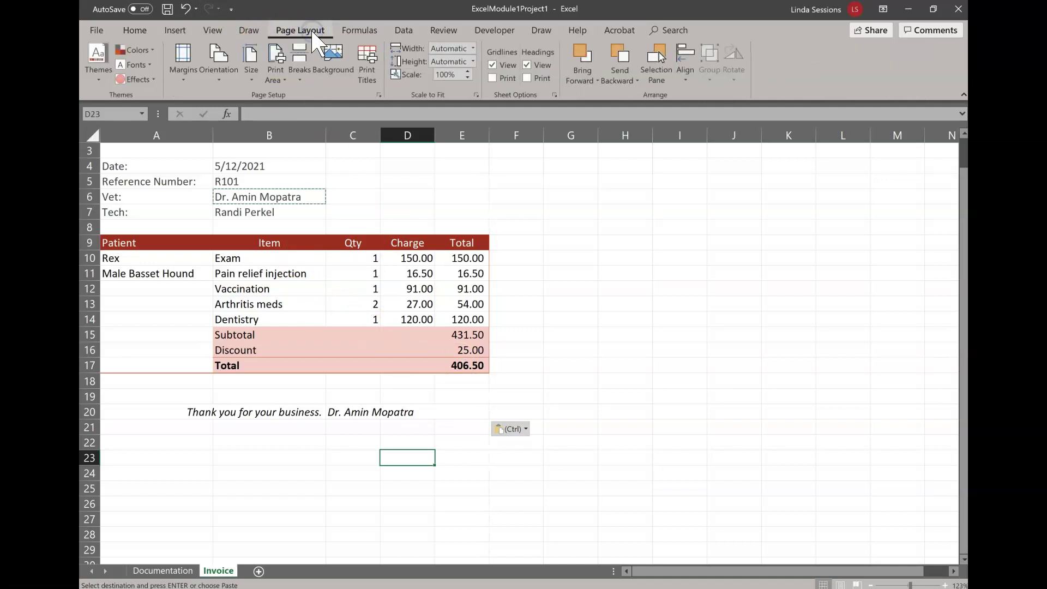
left_click(379, 96)
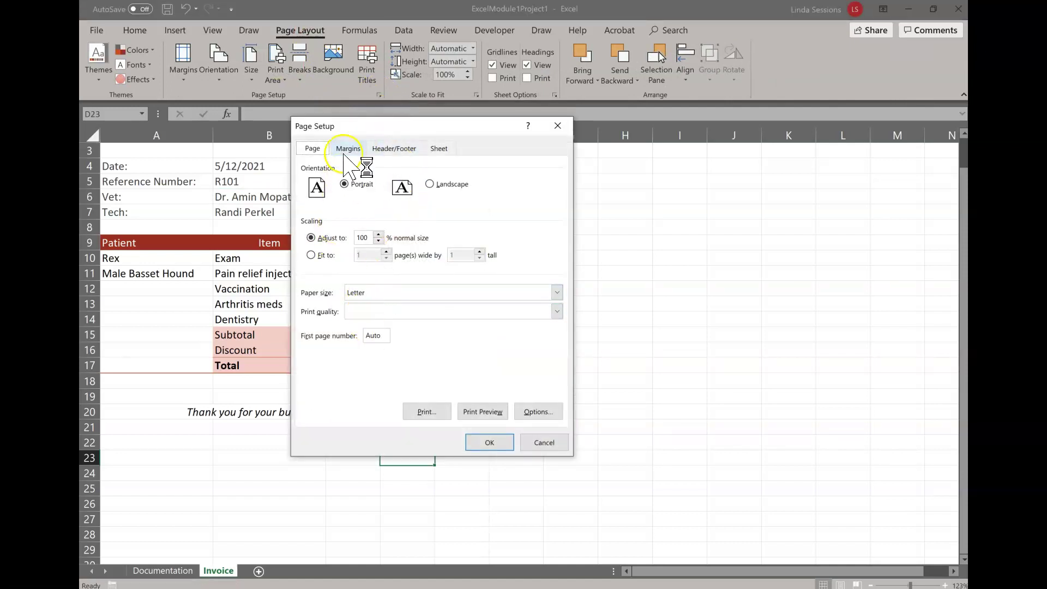
left_click(438, 149)
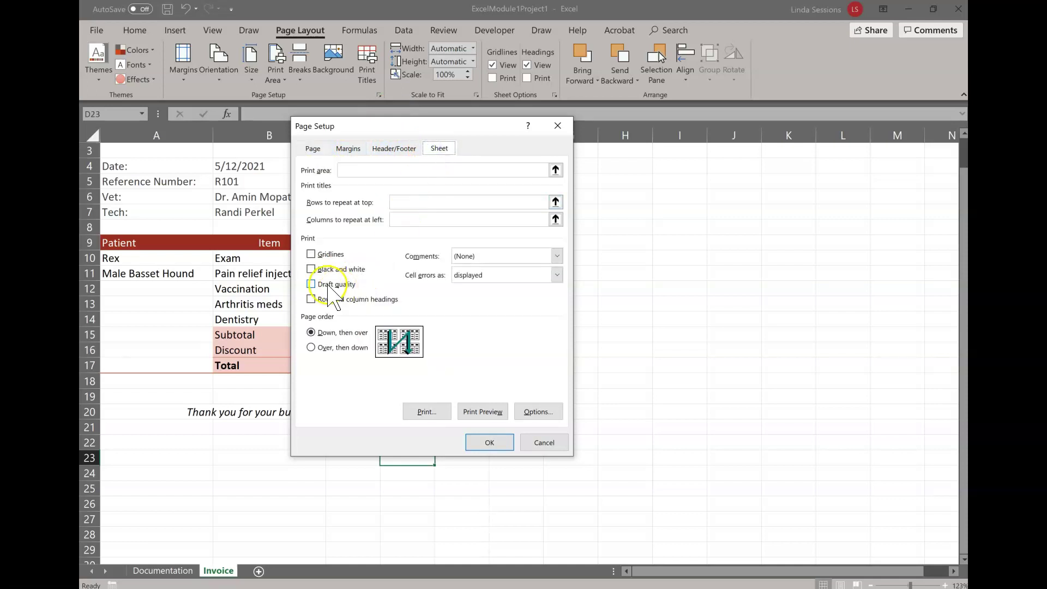
left_click(311, 255)
left_click(311, 150)
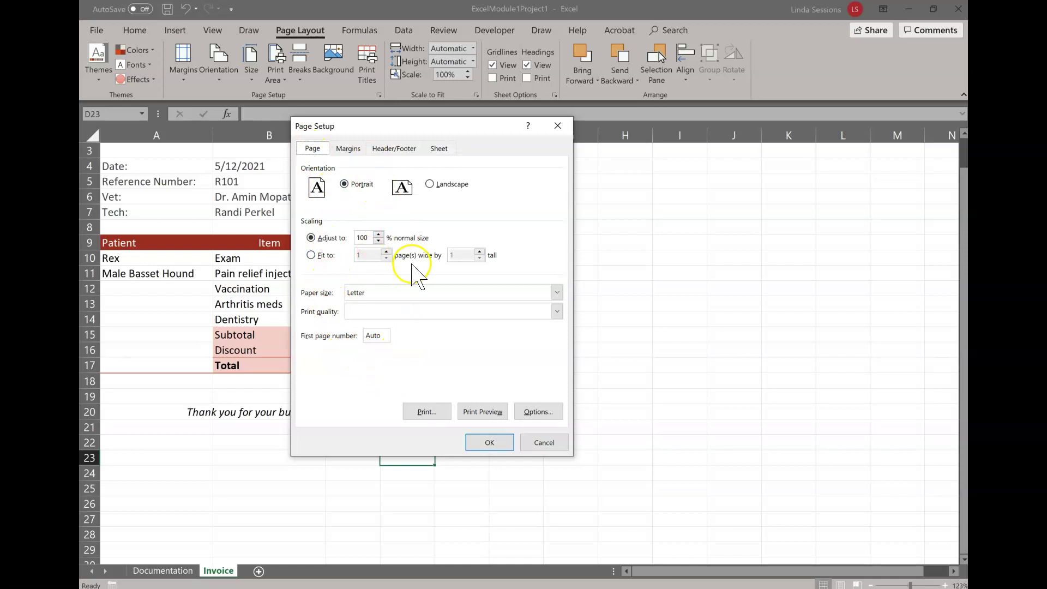
left_click(540, 412)
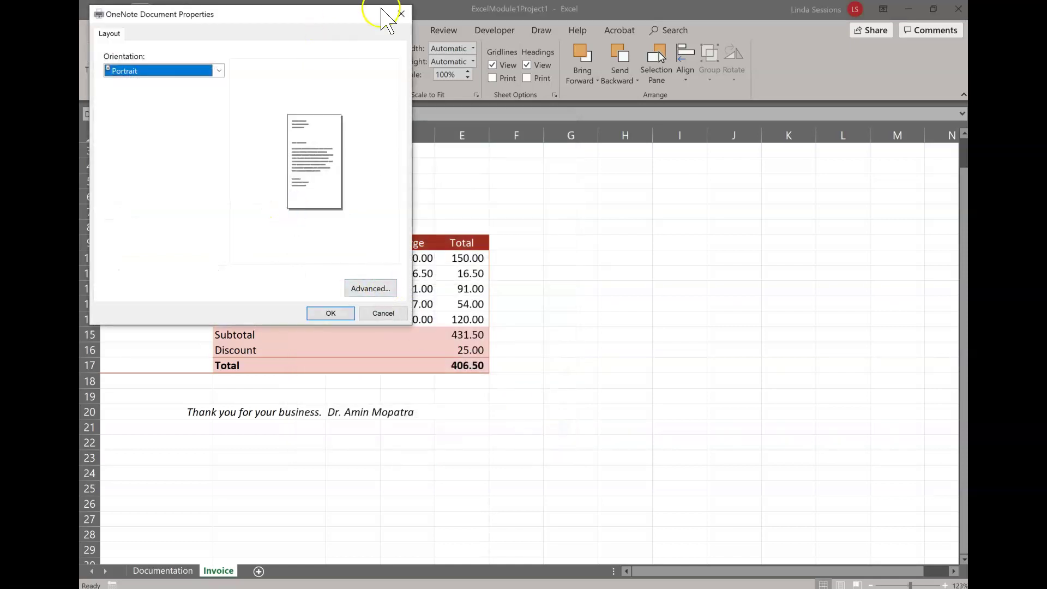
left_click(401, 13)
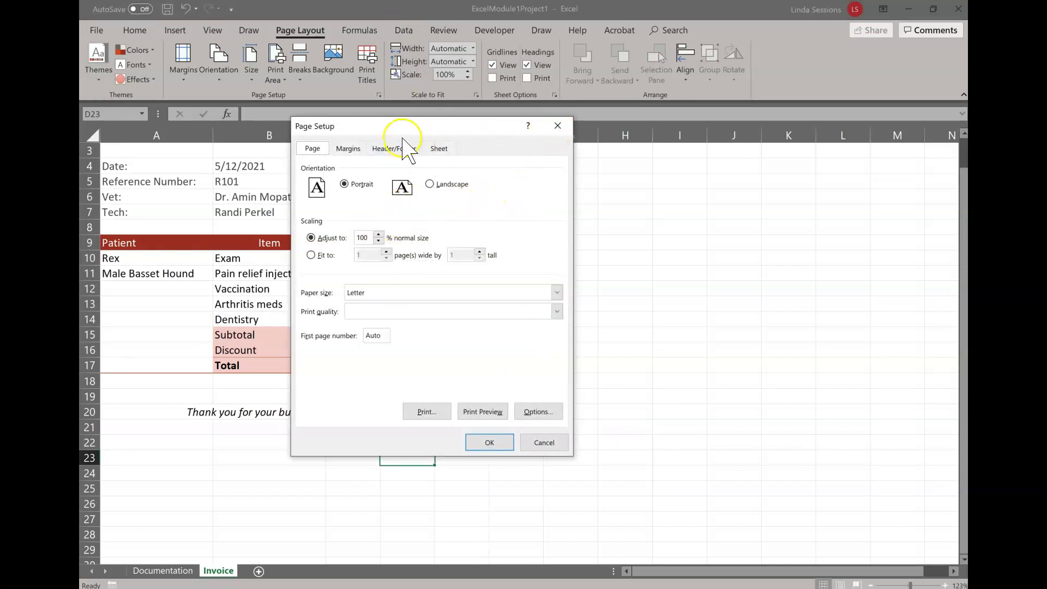
left_click(349, 149)
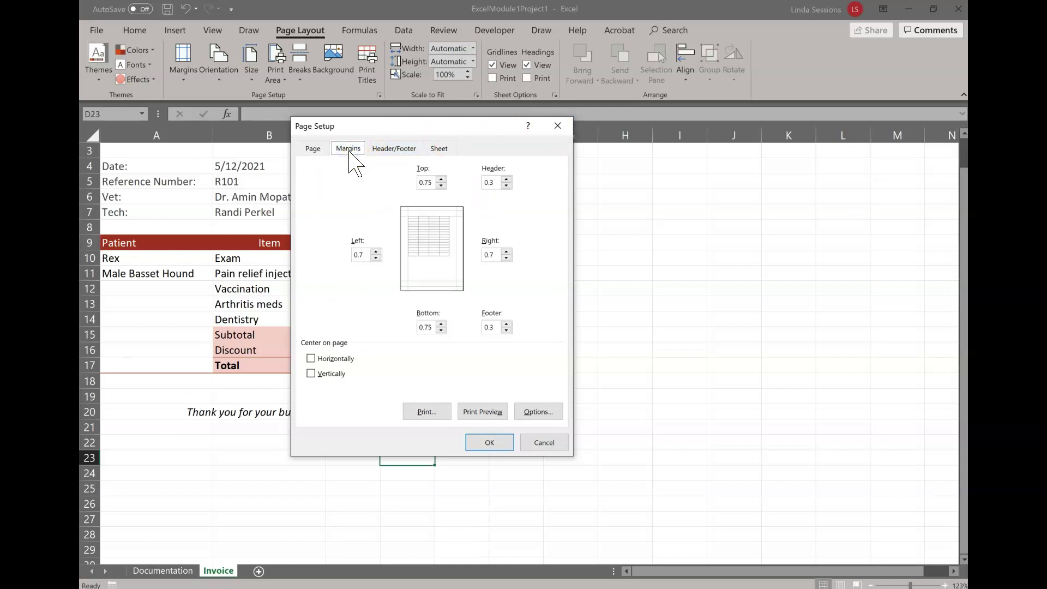
left_click(439, 150)
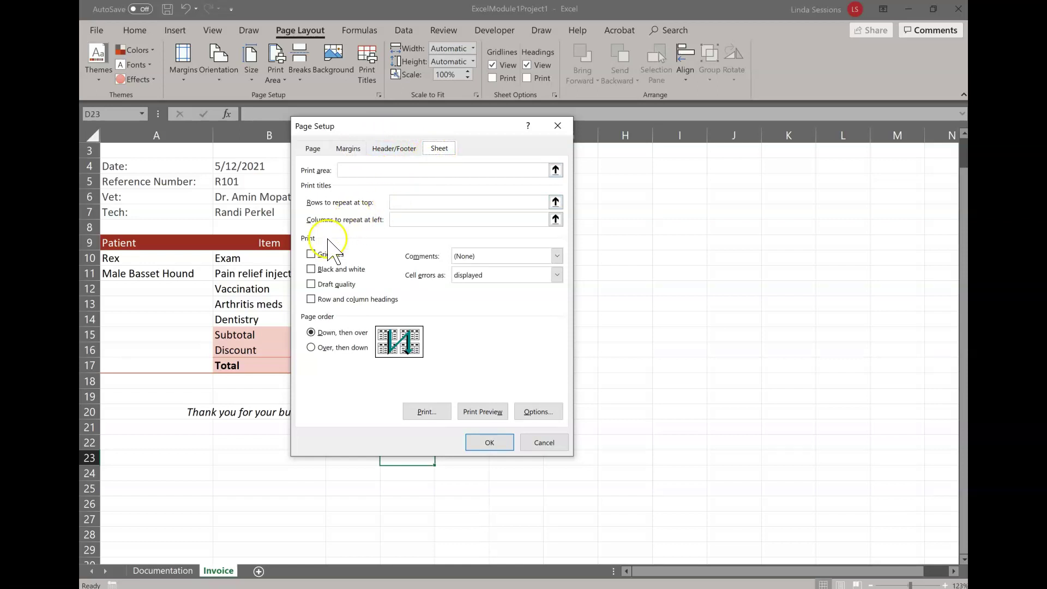
left_click(382, 263)
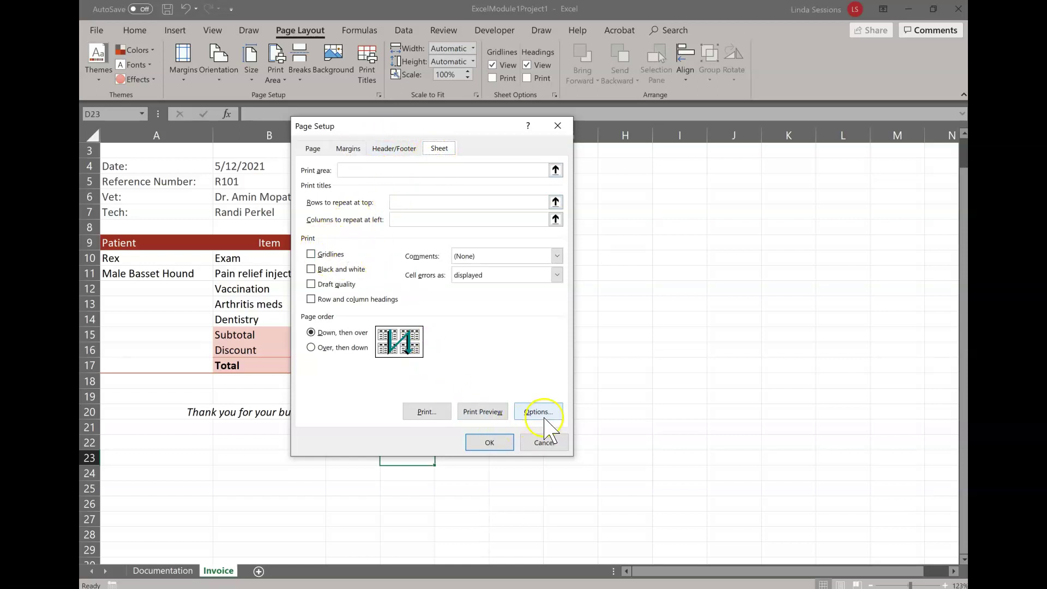
left_click(529, 444)
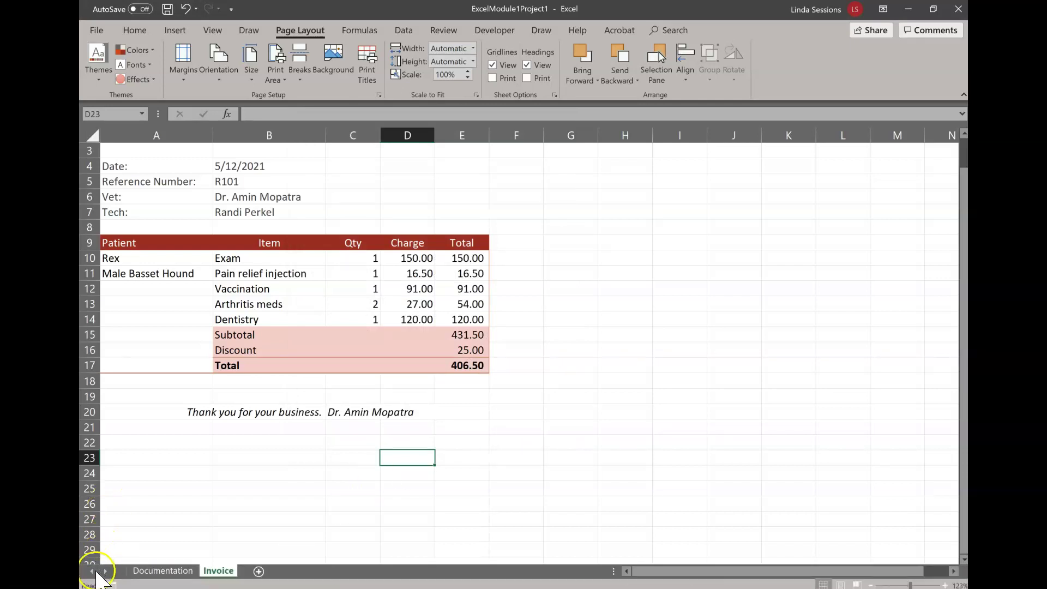
Uncheck Gridlines in the View tab's Show group and confirm the Invoice sheet shows a plain white background
left_click(96, 574)
left_click(338, 376)
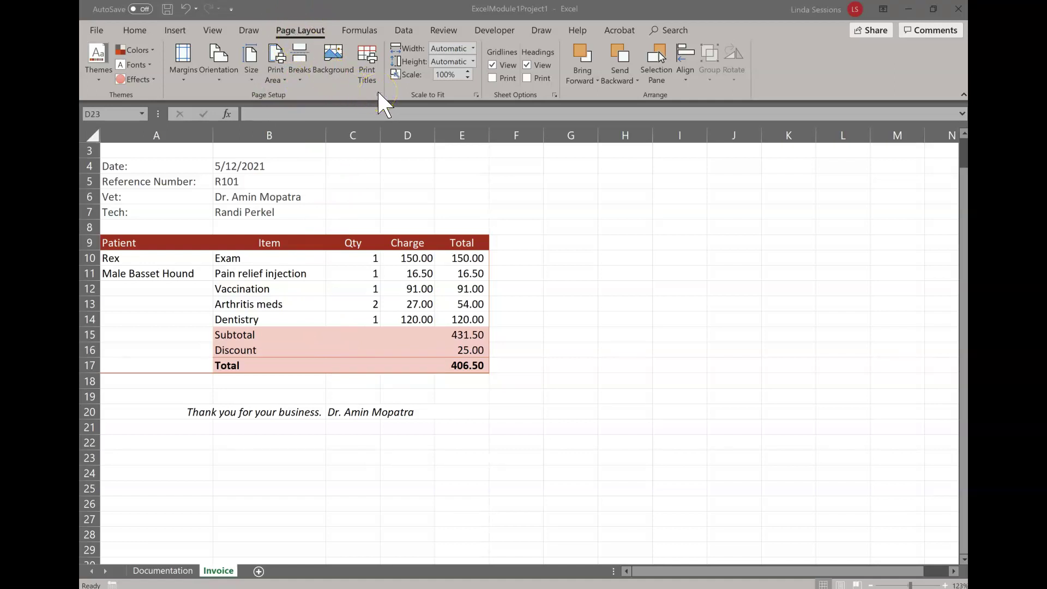
left_click(213, 31)
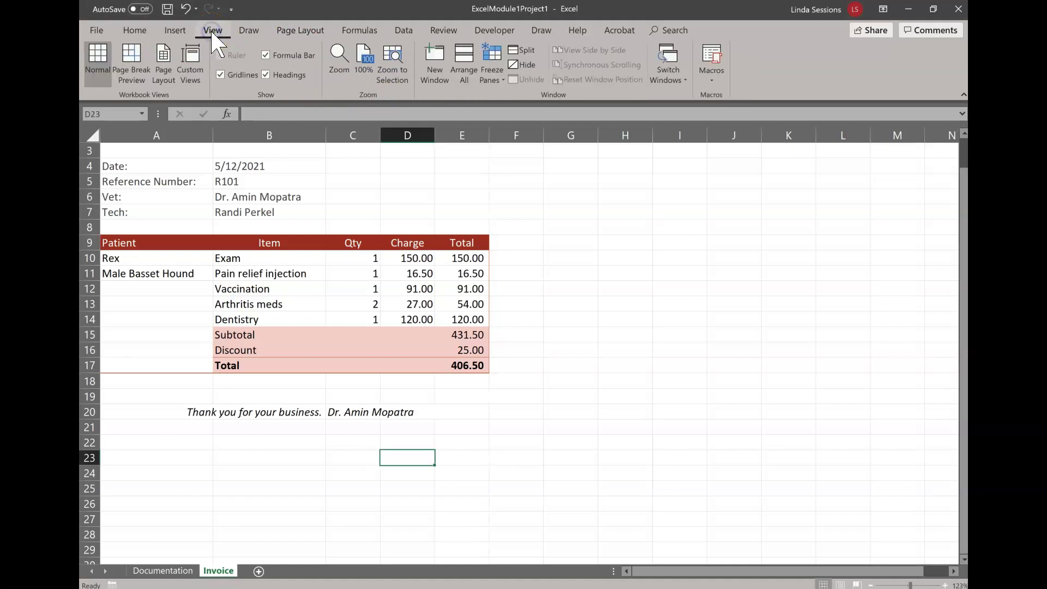
left_click(219, 74)
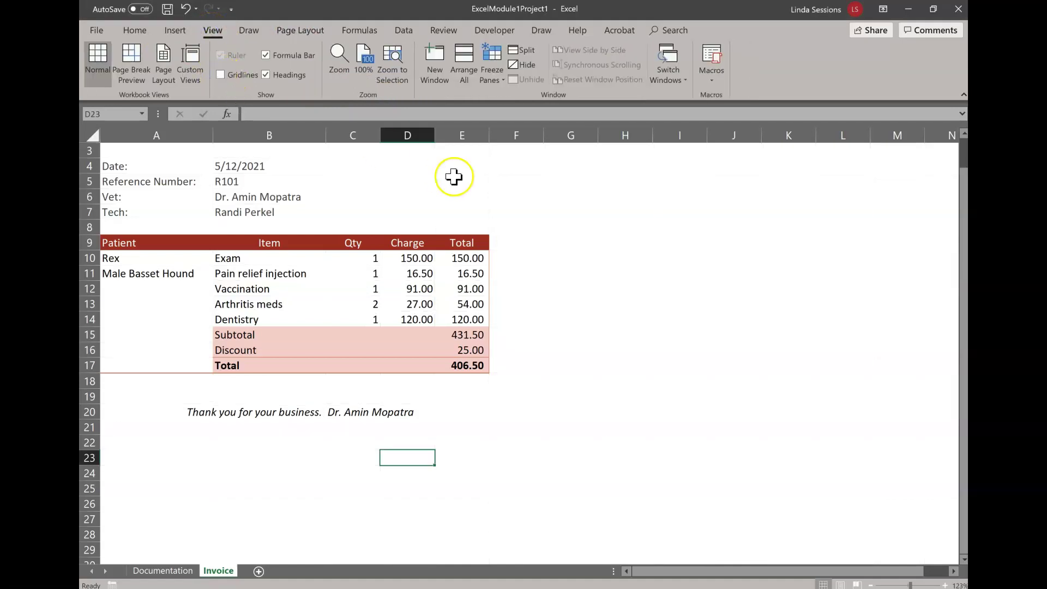
left_click(559, 354)
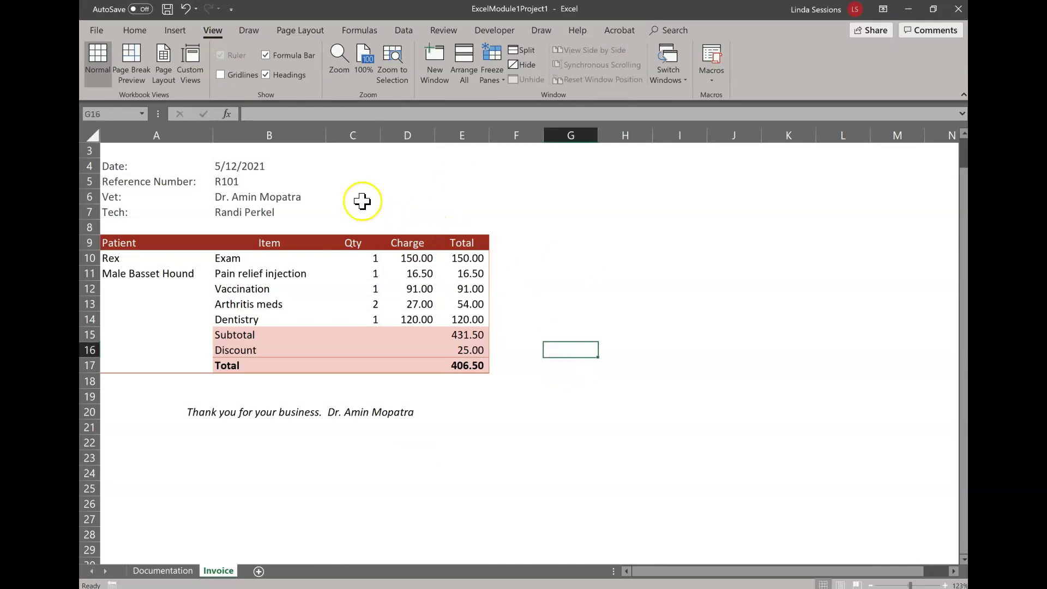
left_click(341, 172)
left_click(431, 178)
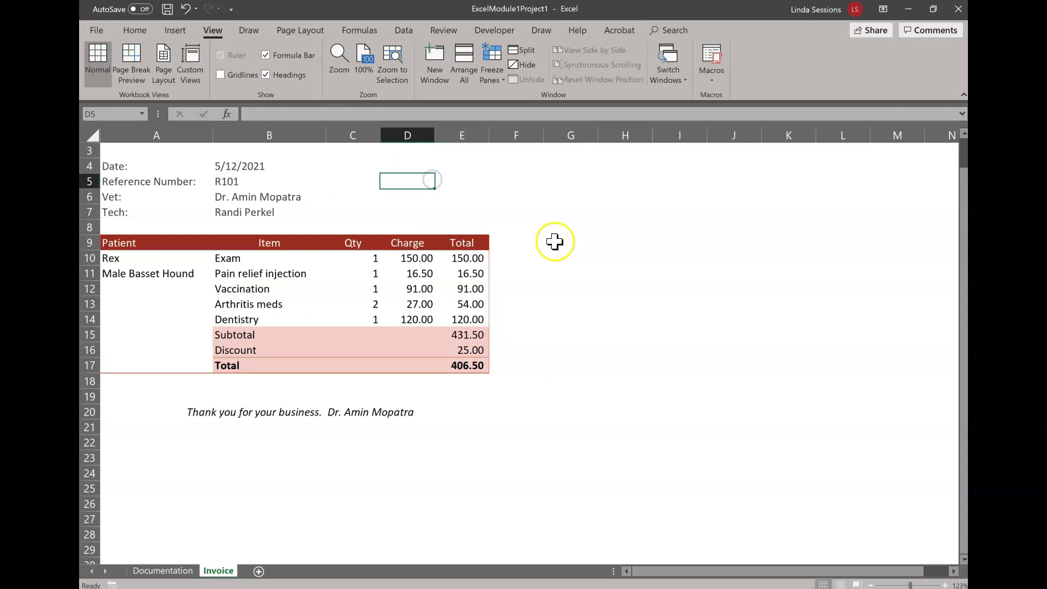
left_click(554, 242)
left_click(154, 444)
left_click(387, 447)
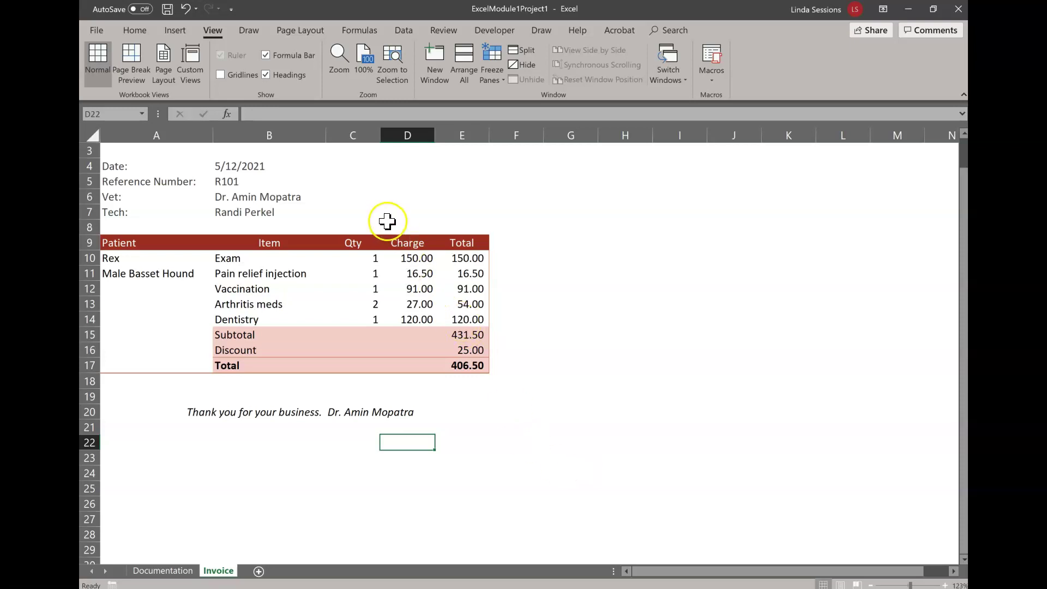
scroll(692, 280, "up", 1)
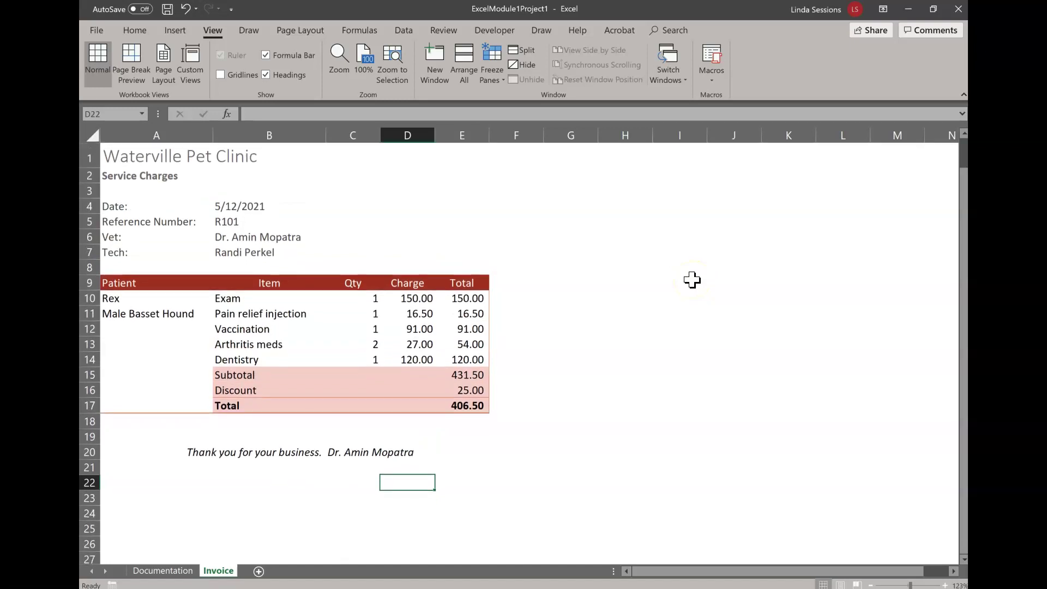